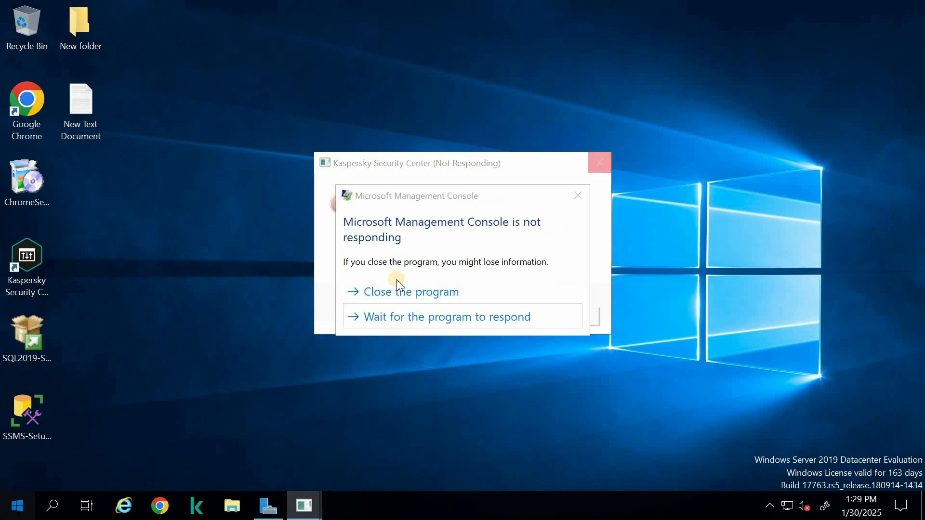
# Close the unresponsive Kaspersky Security Center console
pyautogui.click(418, 292)
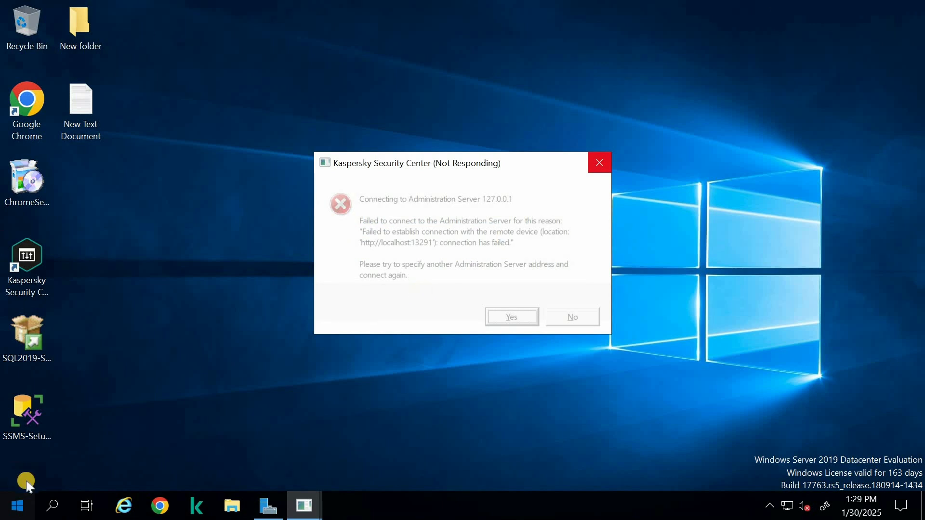
pyautogui.click(3, 516)
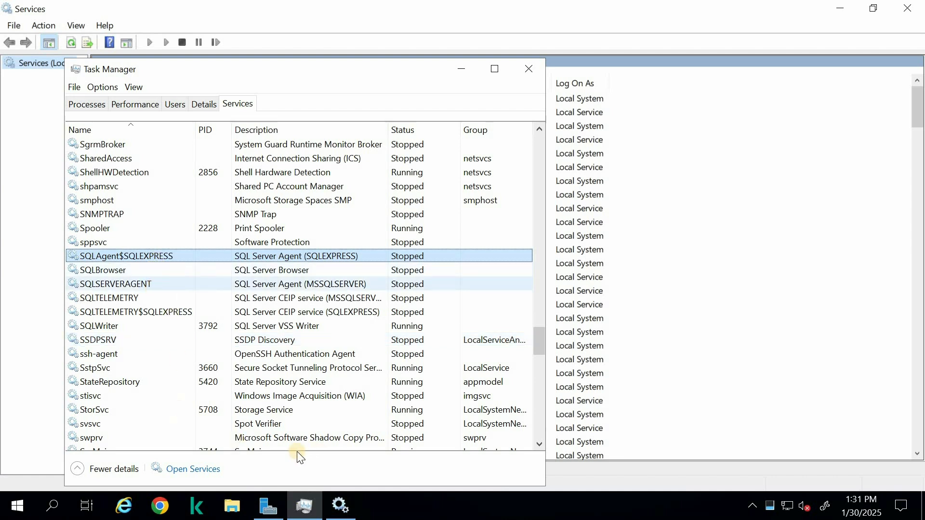
# Try to start the SQL Server Agent services for MSSQLSERVER and SQLEXPRESS from Task Manager
pyautogui.click(428, 288)
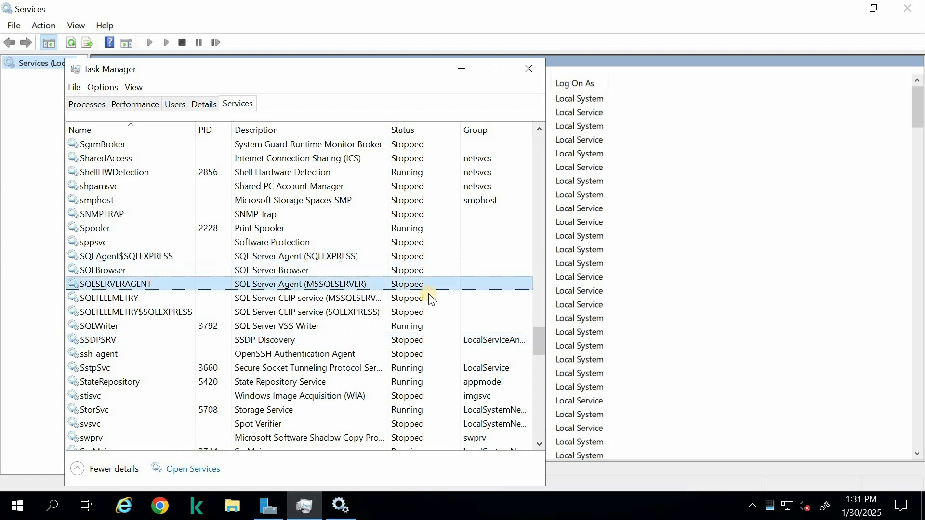
pyautogui.rightClick(271, 285)
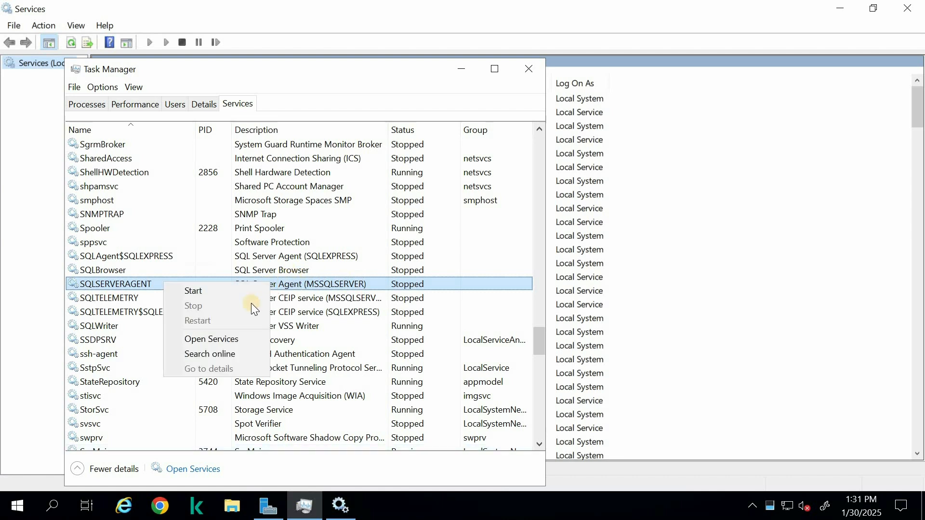
pyautogui.click(218, 292)
pyautogui.click(552, 276)
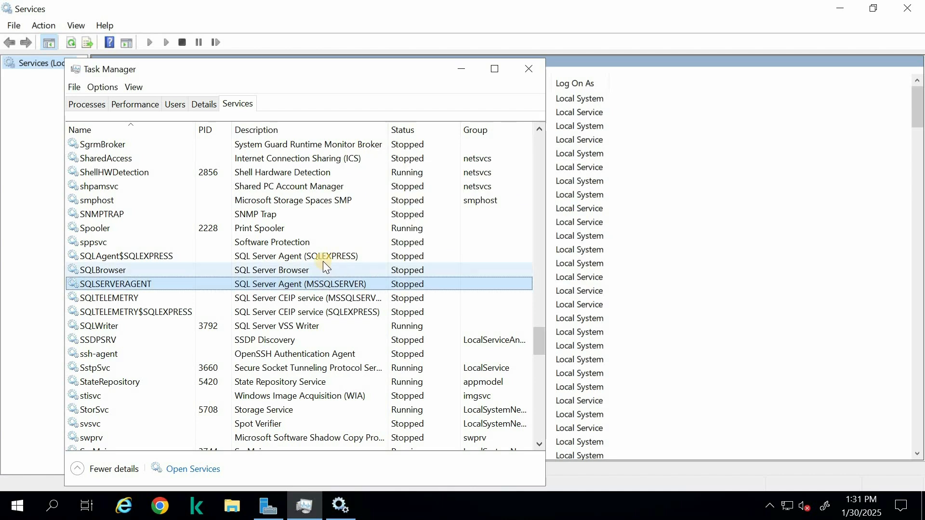
pyautogui.click(322, 256)
pyautogui.rightClick(322, 255)
pyautogui.click(301, 267)
pyautogui.click(550, 279)
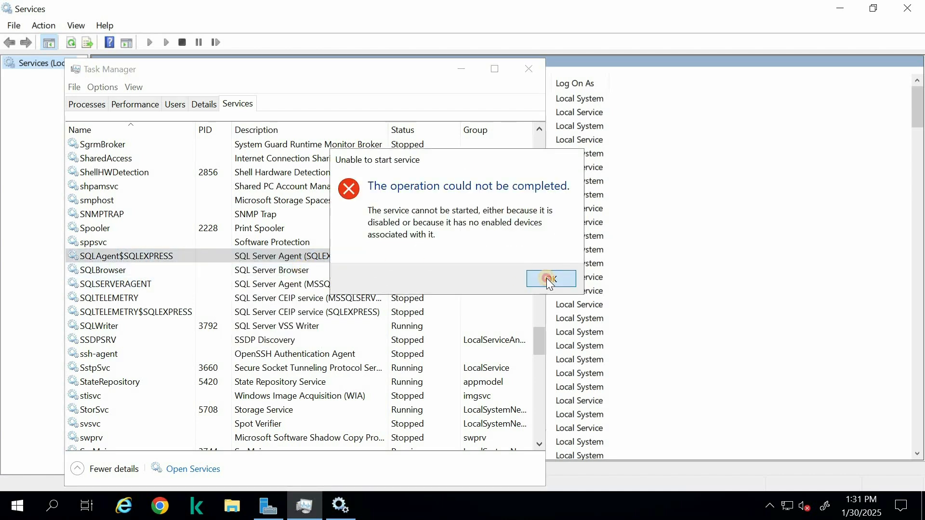
# Open the properties of the Kaspersky Security Center Administration Server service in the Services console and dismiss the connection error
pyautogui.click(518, 69)
pyautogui.click(280, 305)
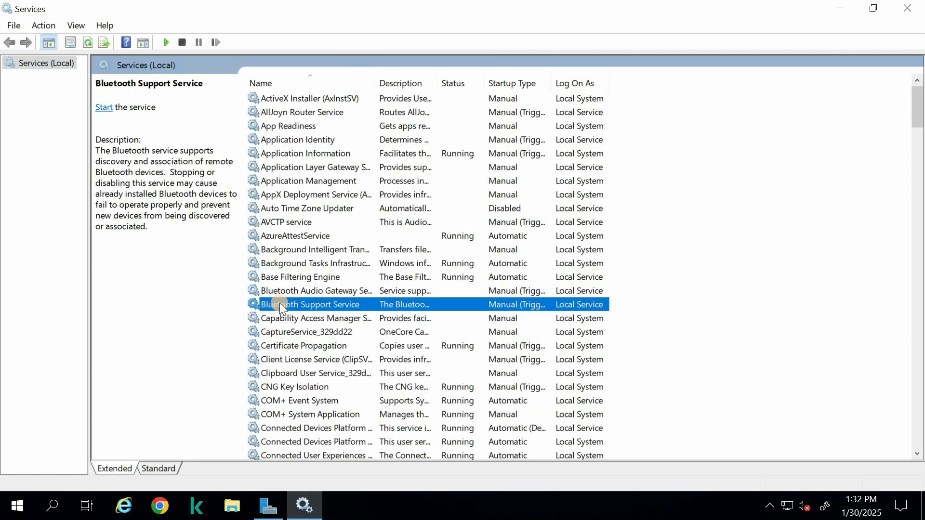
pyautogui.press('k')
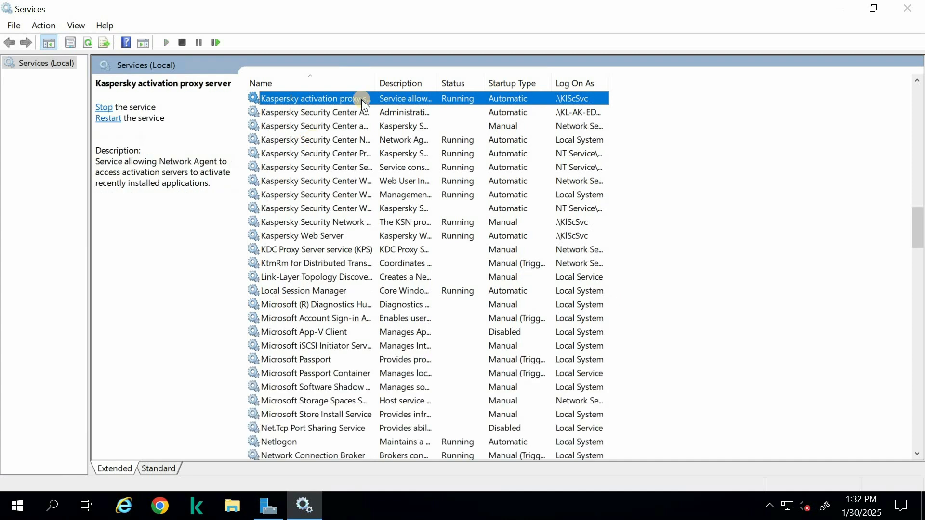
pyautogui.doubleClick(324, 110)
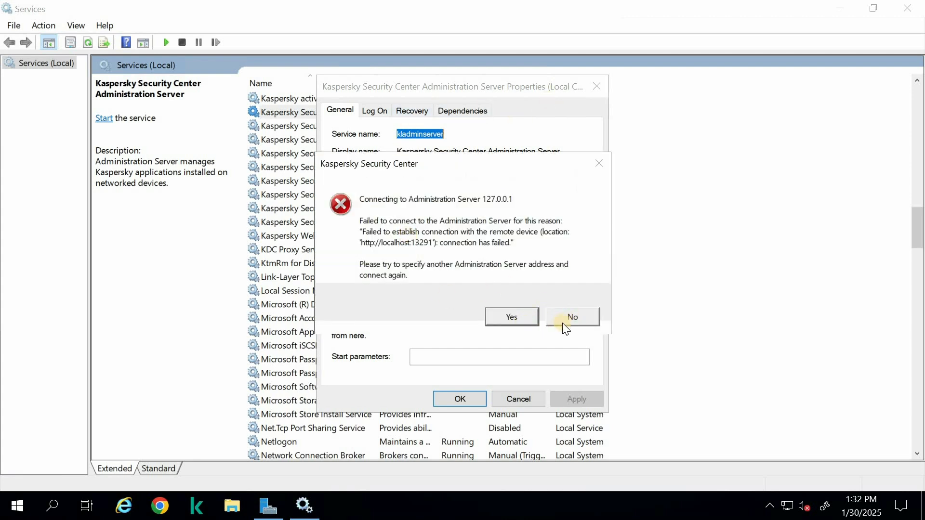
pyautogui.click(565, 319)
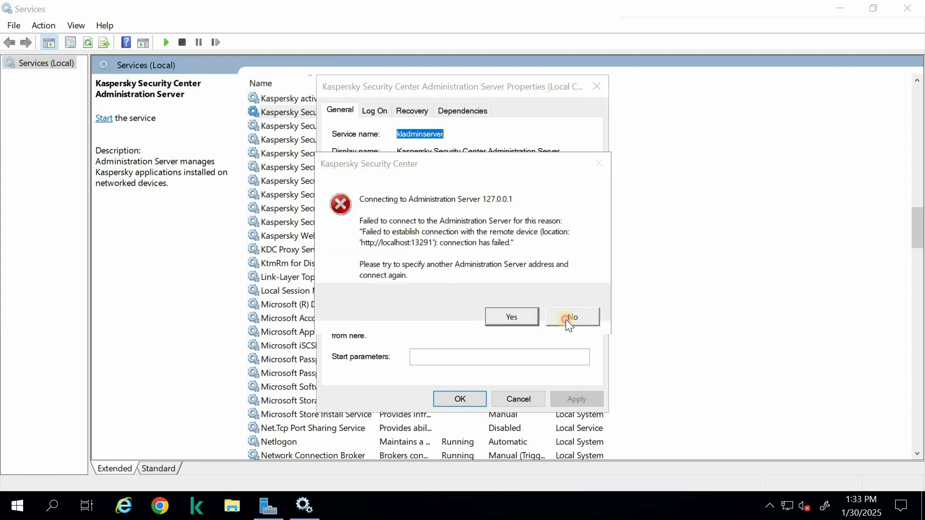
pyautogui.click(566, 319)
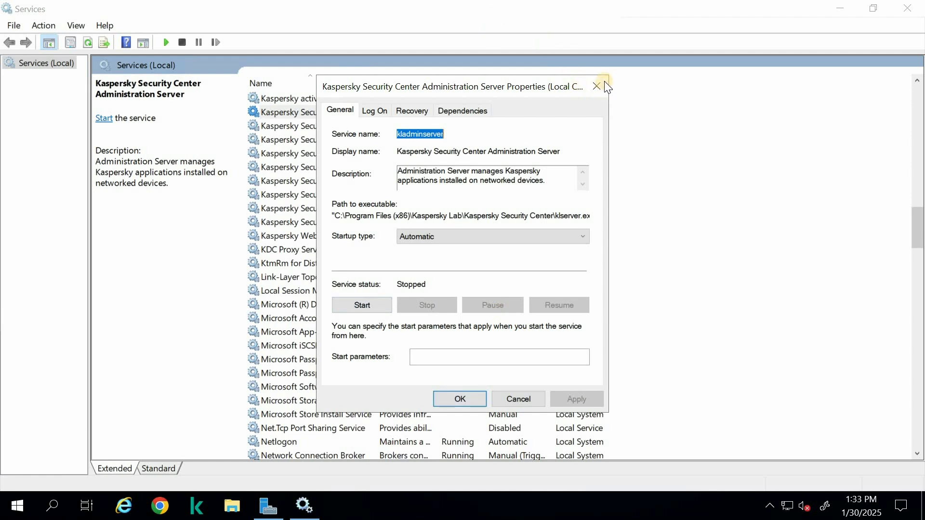
# Start the Kaspersky Security Center Administration Server service from its properties and close them
pyautogui.moveTo(447, 90); pyautogui.dragTo(399, 337)
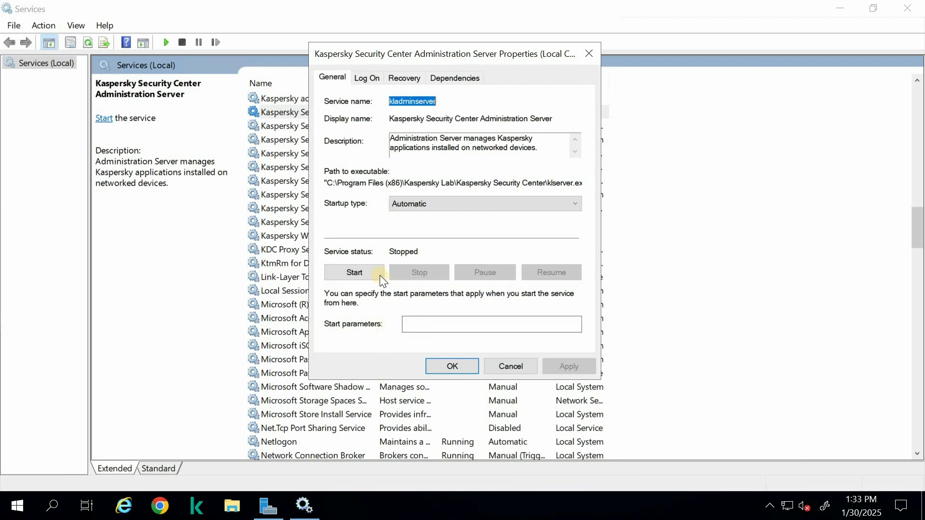
pyautogui.click(354, 272)
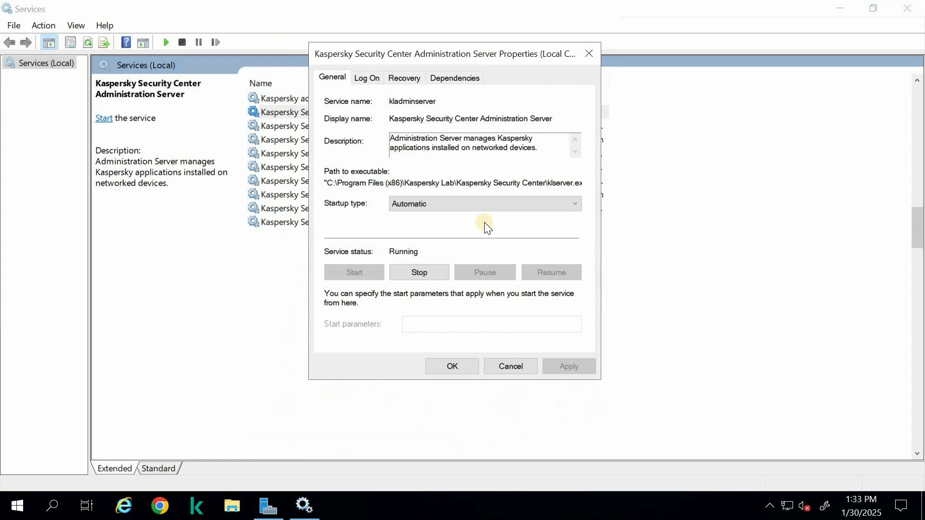
pyautogui.click(459, 367)
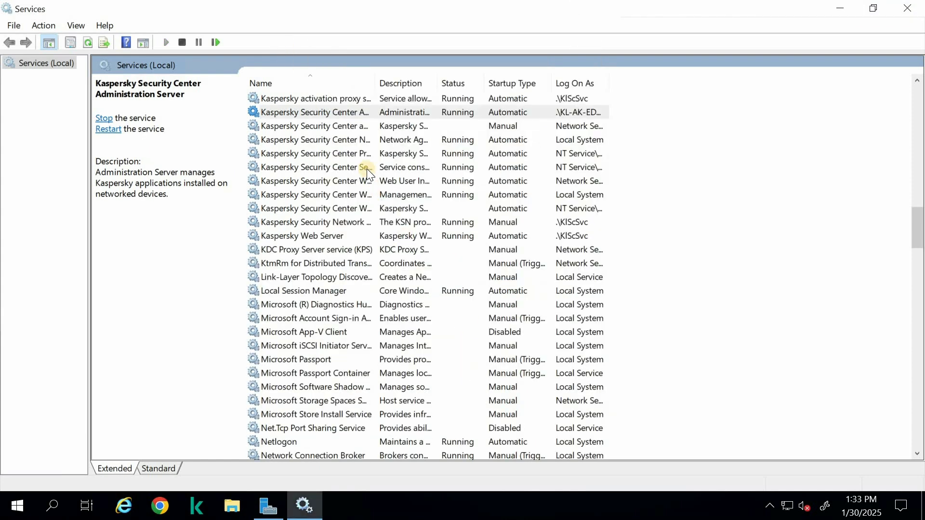
# Start the Kaspersky Security Center automation object service
pyautogui.click(399, 126)
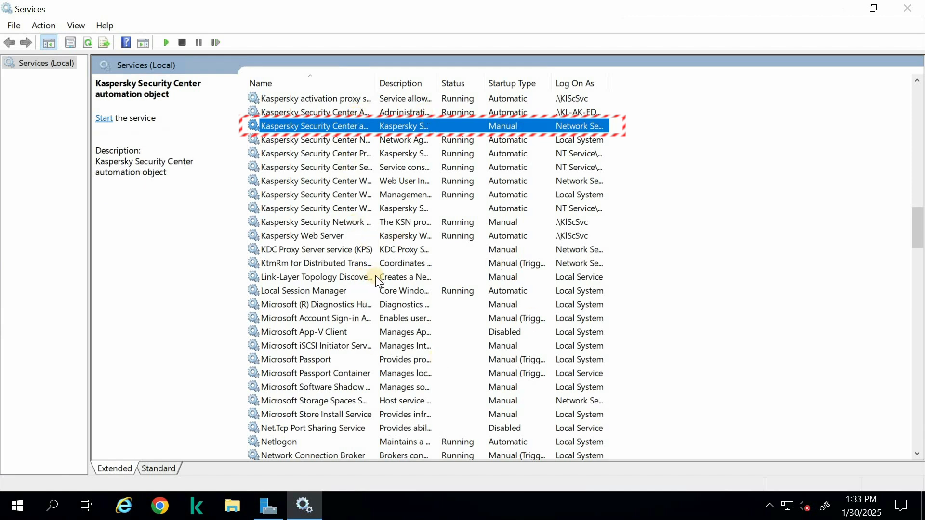
pyautogui.click(105, 119)
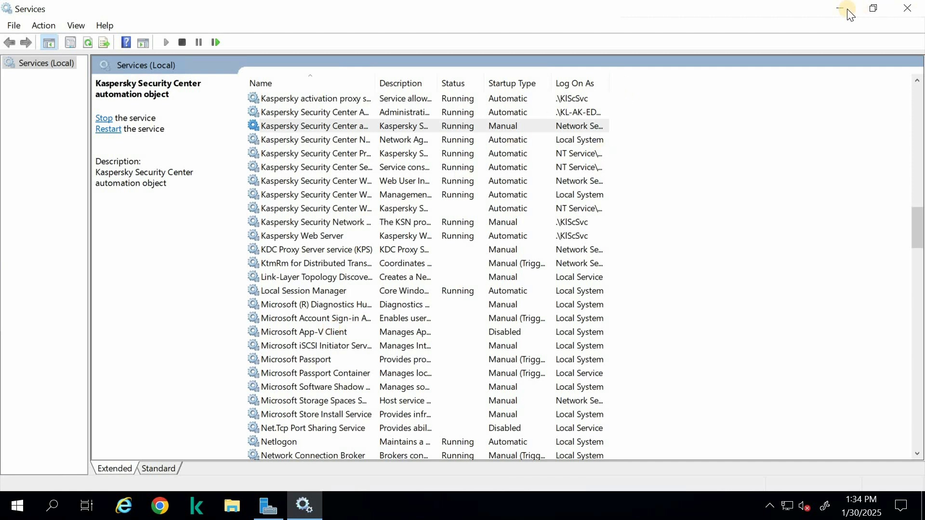
pyautogui.moveTo(838, 7)
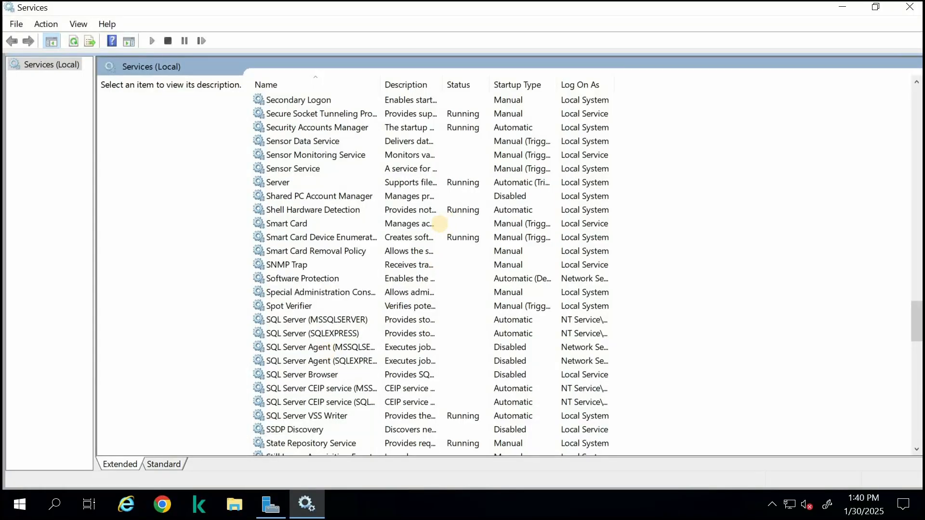
# Start the SQL Server (MSSQLSERVER) and SQL Server (SQLEXPRESS) services
pyautogui.click(322, 322)
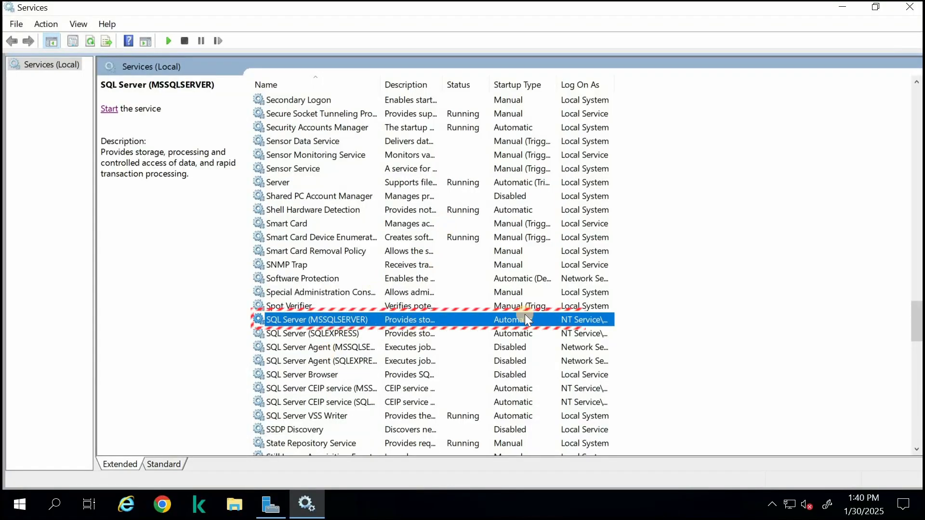
pyautogui.rightClick(375, 333)
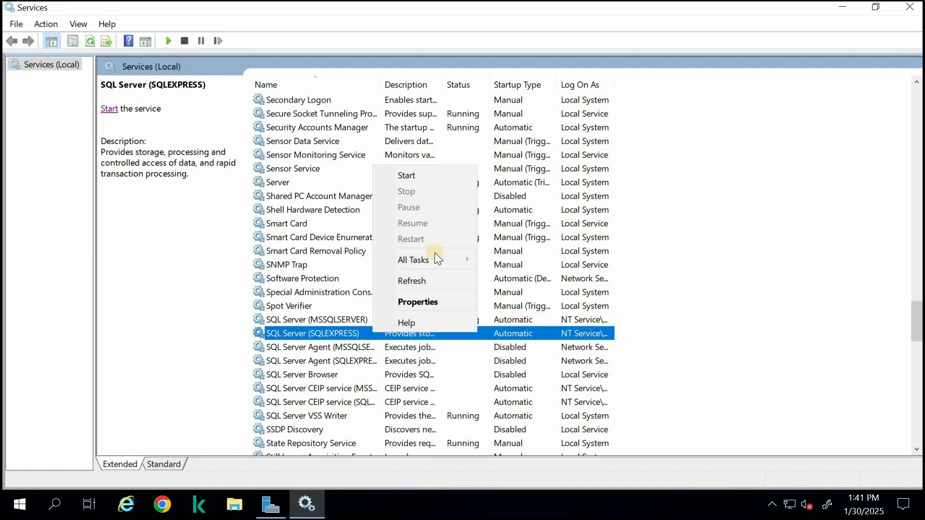
pyautogui.click(435, 175)
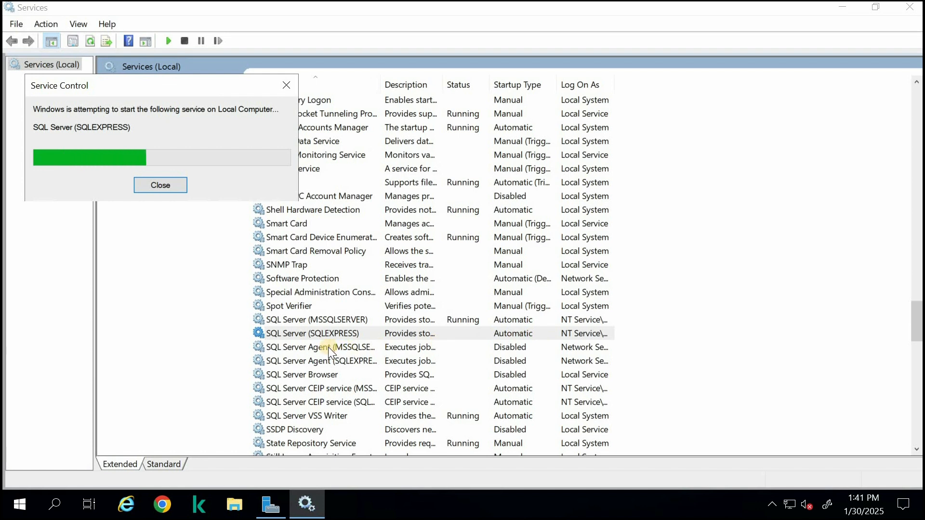
# Start the SQL Server CEIP services for both the MSSQLSERVER and SQLEXPRESS instances
pyautogui.rightClick(356, 374)
pyautogui.click(308, 388)
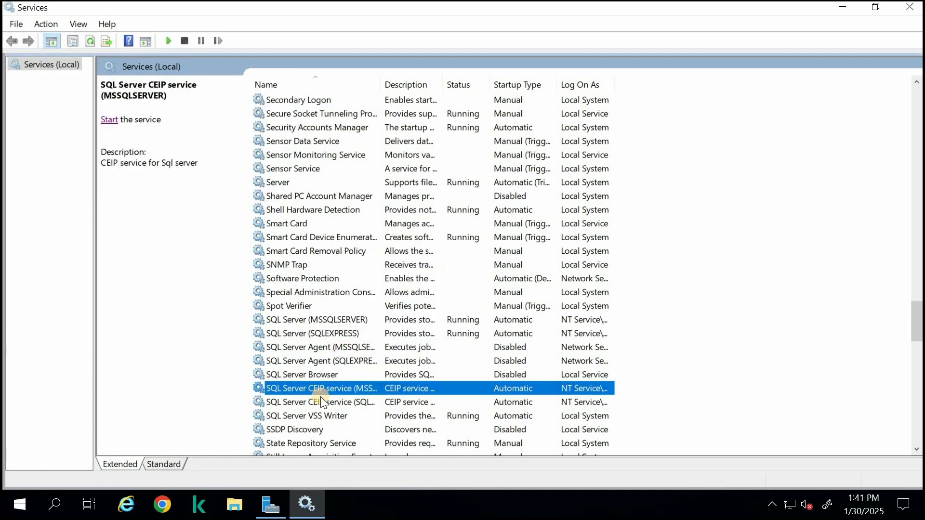
pyautogui.rightClick(318, 388)
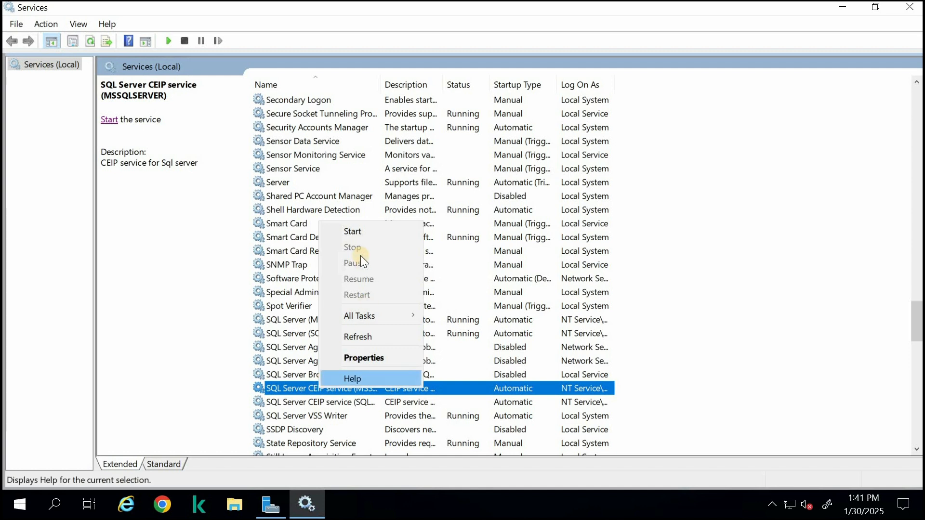
pyautogui.press('Return')
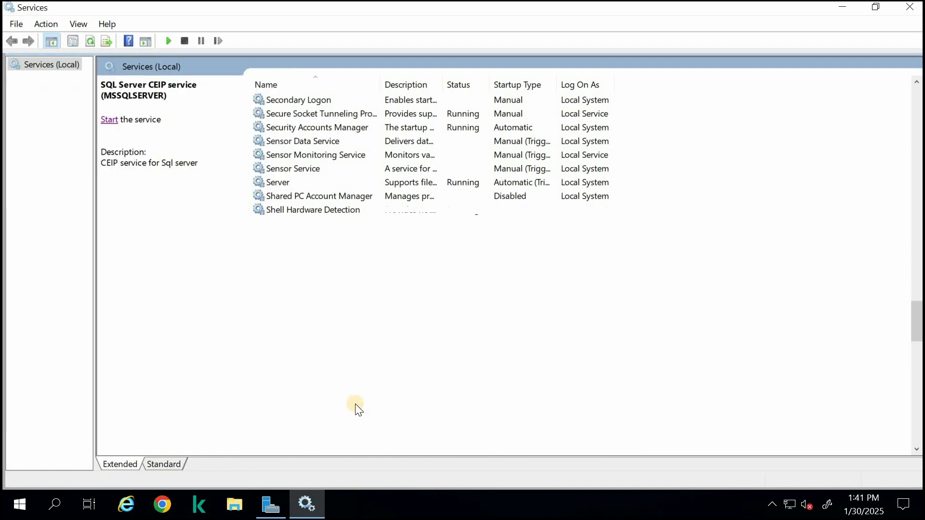
pyautogui.click(355, 403)
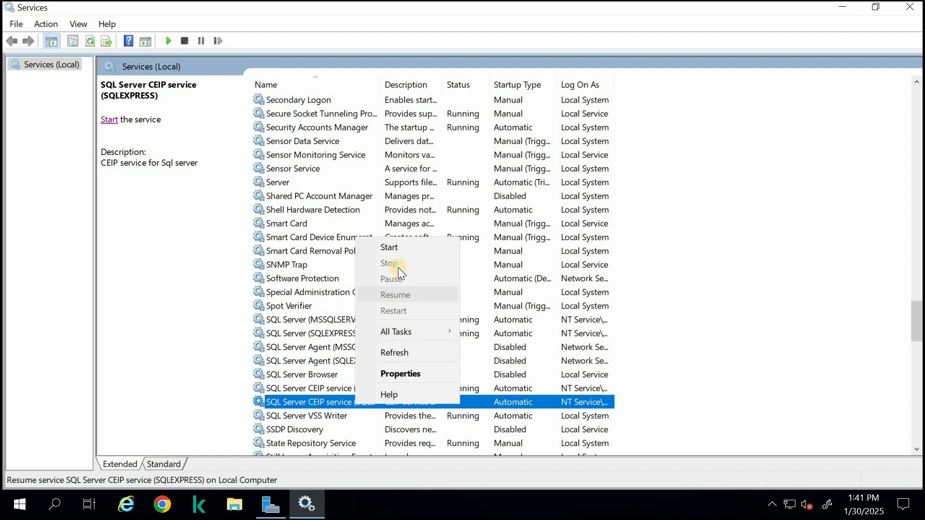
pyautogui.click(401, 246)
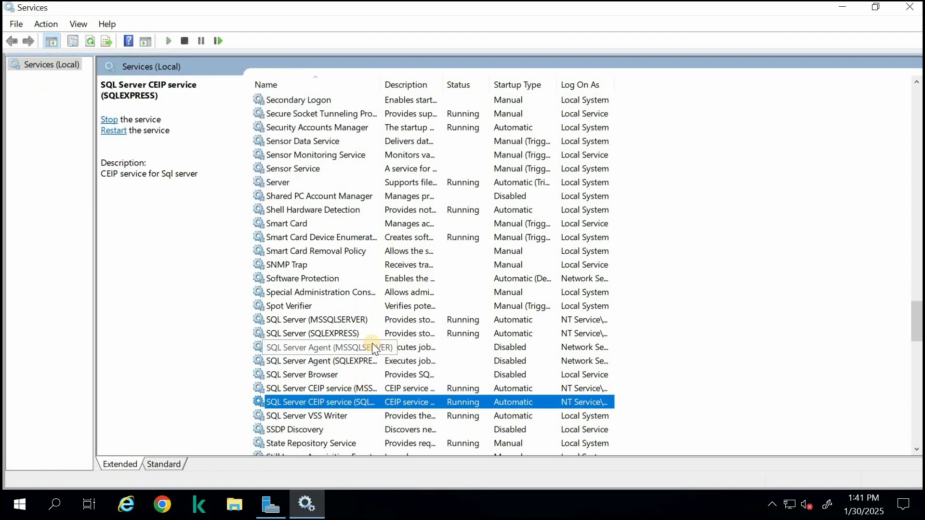
# Check the status of the SQL Server and SQL Server Agent services, then go back up the service list
pyautogui.click(414, 344)
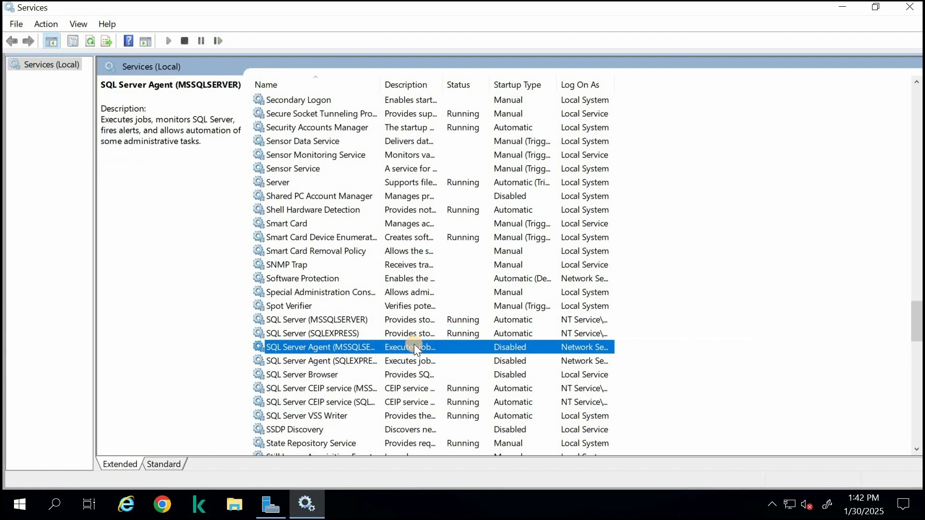
pyautogui.click(369, 324)
pyautogui.click(343, 333)
pyautogui.click(340, 326)
pyautogui.click(339, 330)
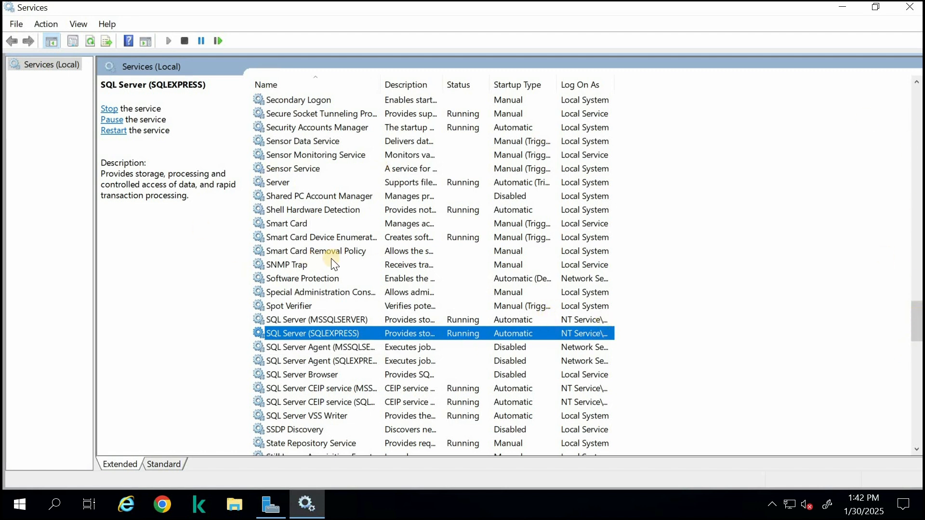
pyautogui.scroll(1, 319, 267)
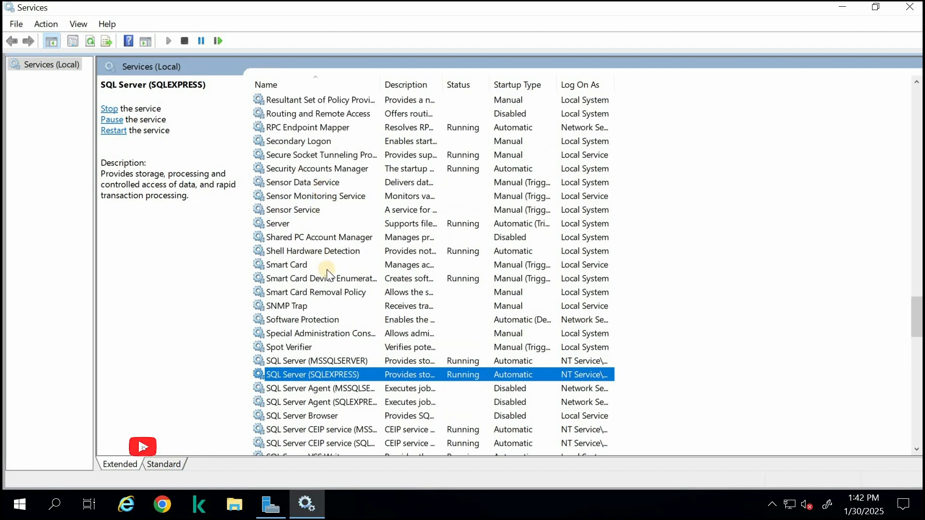
pyautogui.scroll(1, 326, 270)
pyautogui.scroll(7, 336, 264)
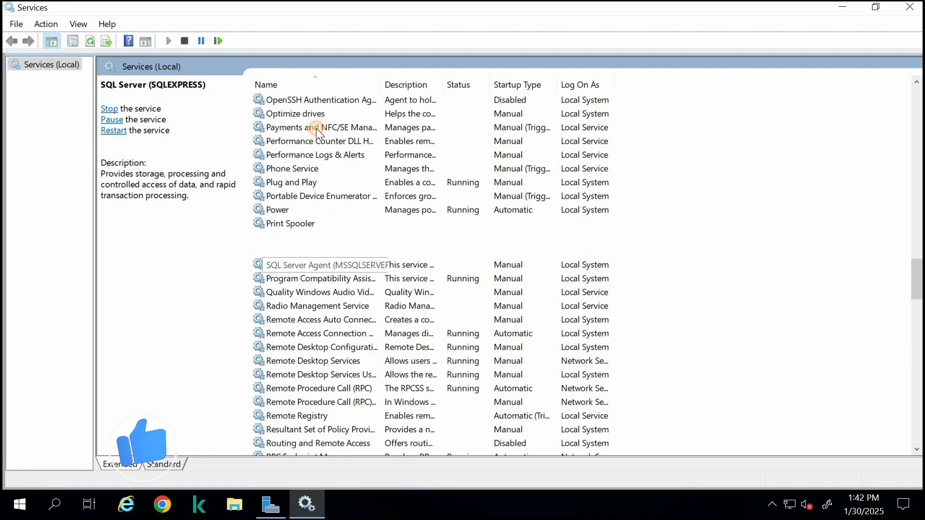
pyautogui.scroll(4, 317, 128)
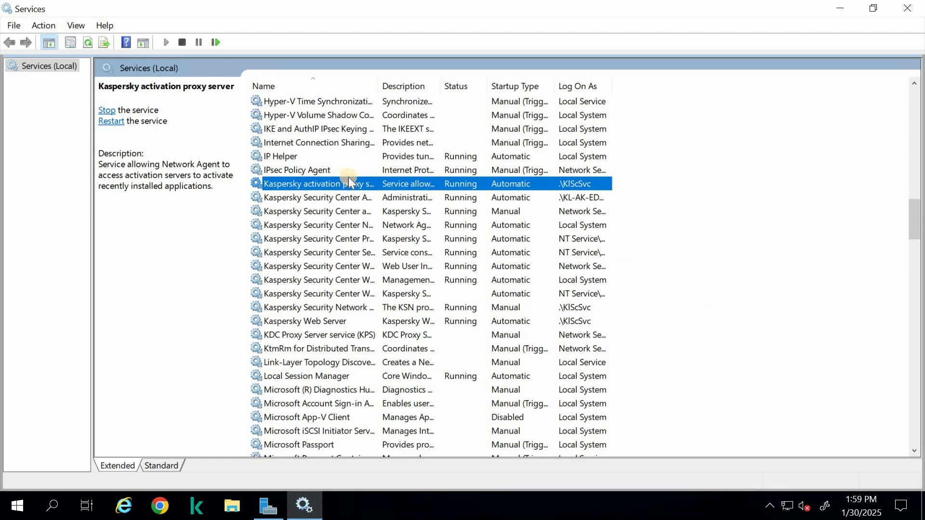
# Review the status of the Kaspersky Security Center Administration Server and the other Kaspersky and SQL Server services
pyautogui.click(442, 192)
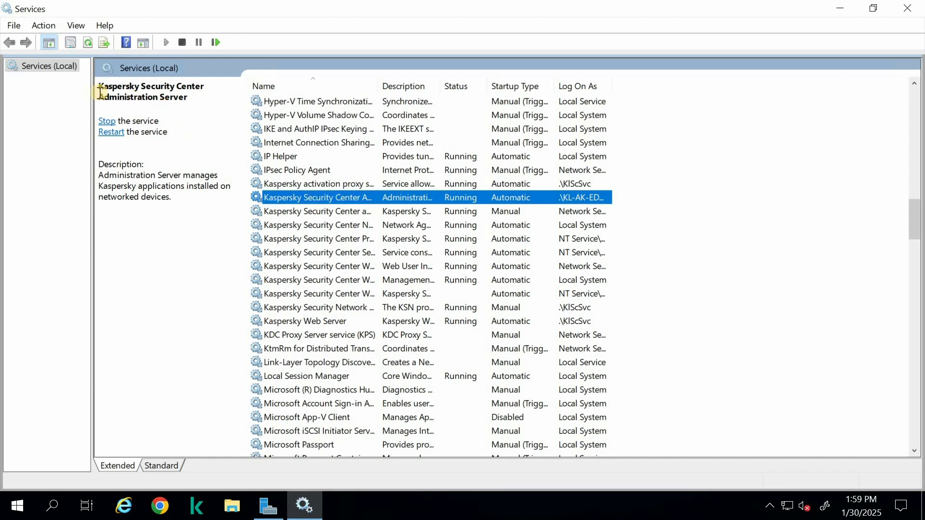
pyautogui.click(201, 99)
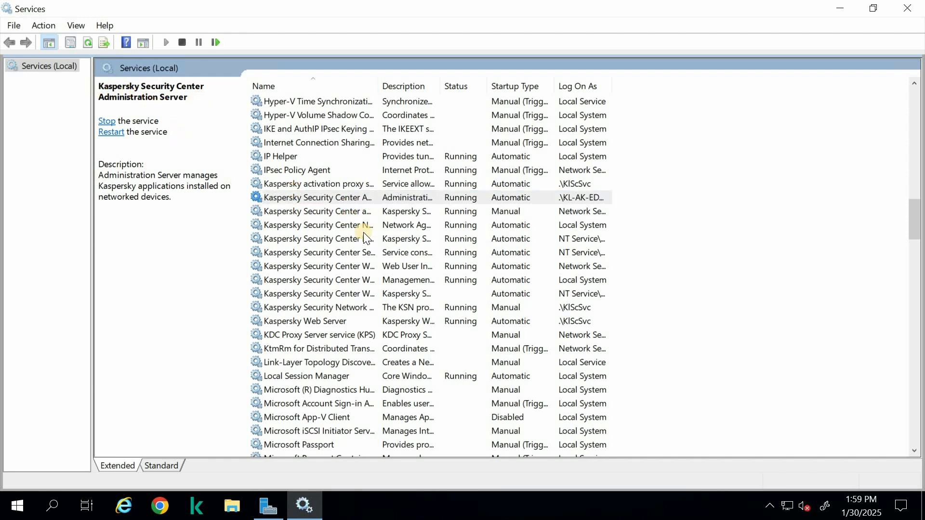
pyautogui.scroll(-5, 444, 301)
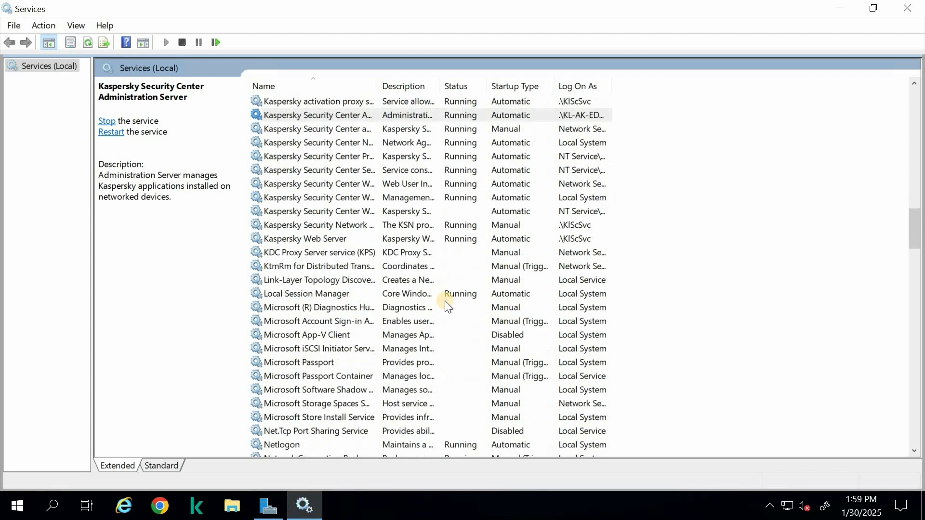
pyautogui.scroll(-17, 445, 304)
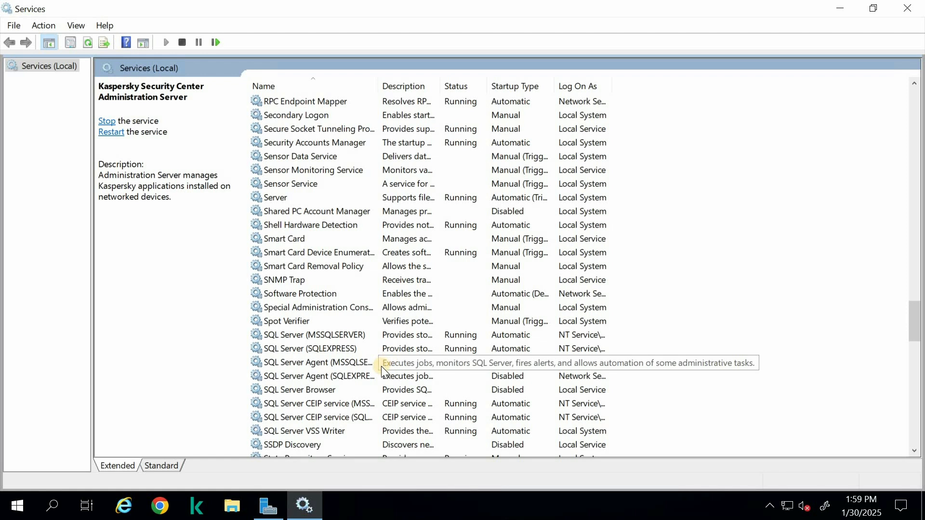
pyautogui.scroll(-1, 380, 364)
pyautogui.scroll(6, 619, 274)
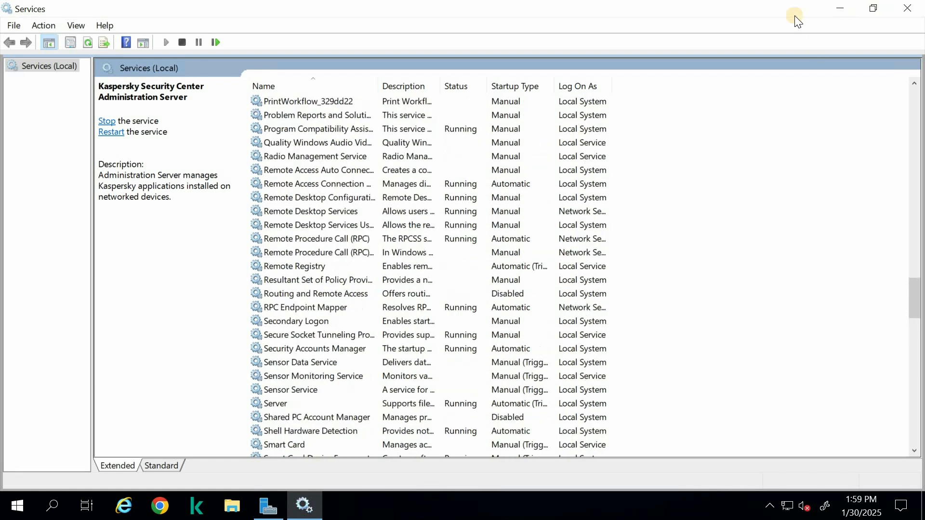
# Minimize Services, launch Kaspersky Security Center, and try to connect using the selected authentication option
pyautogui.click(840, 8)
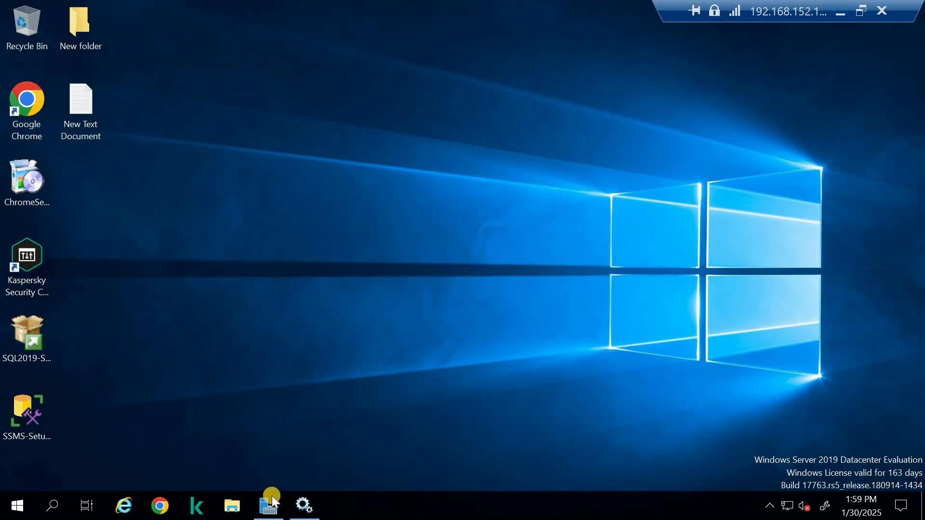
pyautogui.click(199, 505)
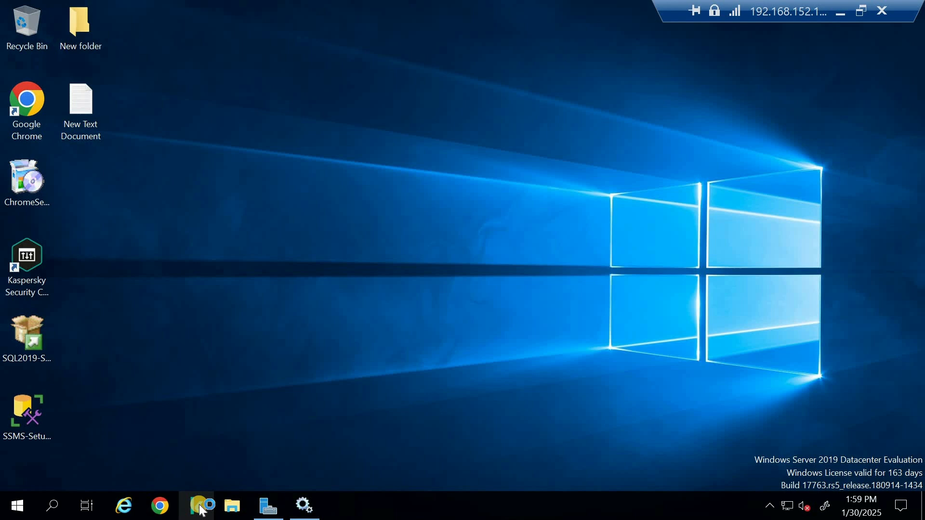
pyautogui.click(519, 313)
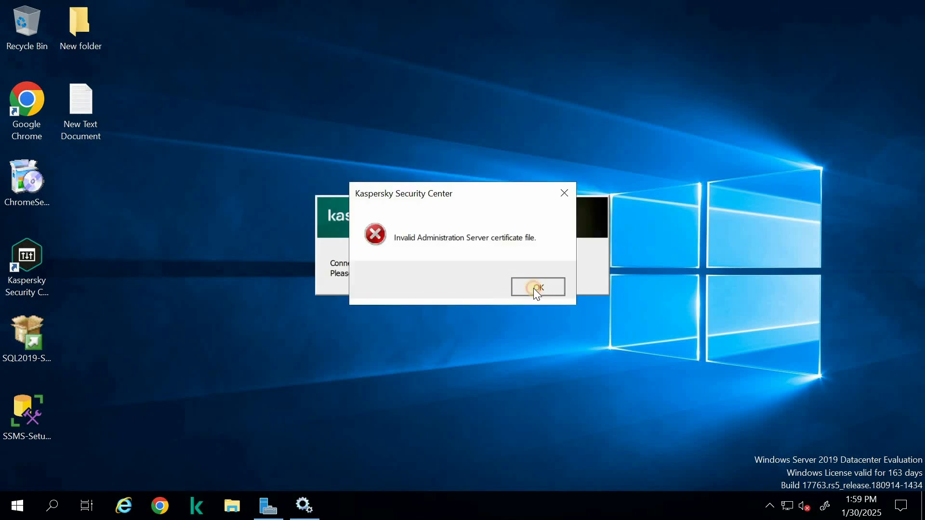
pyautogui.click(535, 289)
# Try to connect to the Administration Server with the option that downloads the certificate from it, then cancel the authentication
pyautogui.click(380, 264)
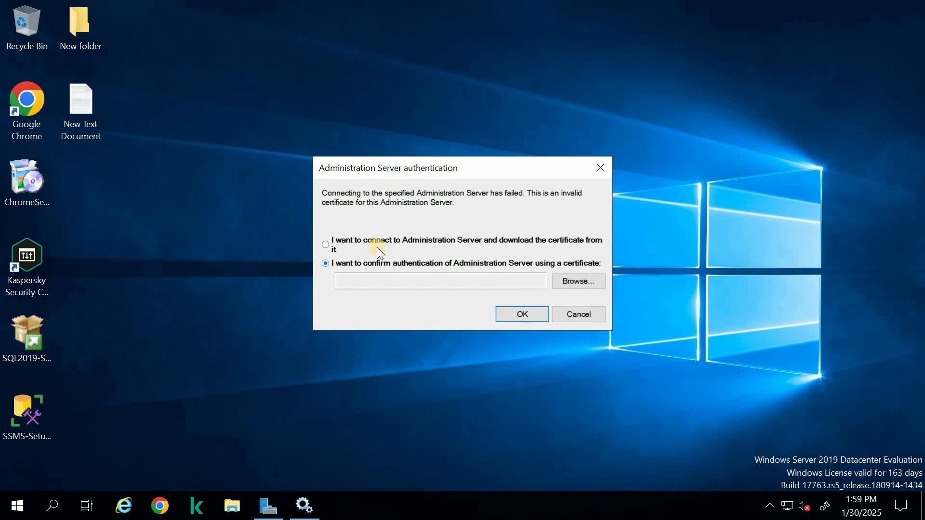
pyautogui.click(377, 244)
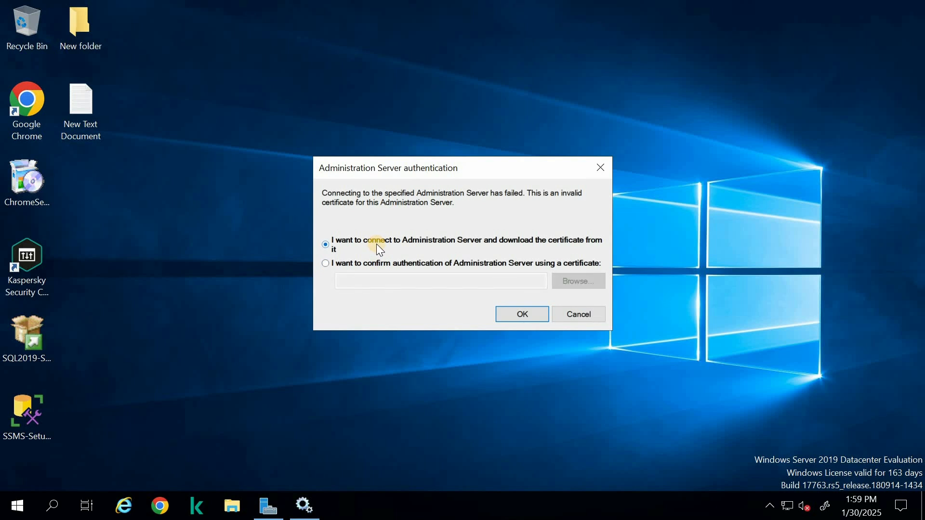
pyautogui.click(513, 314)
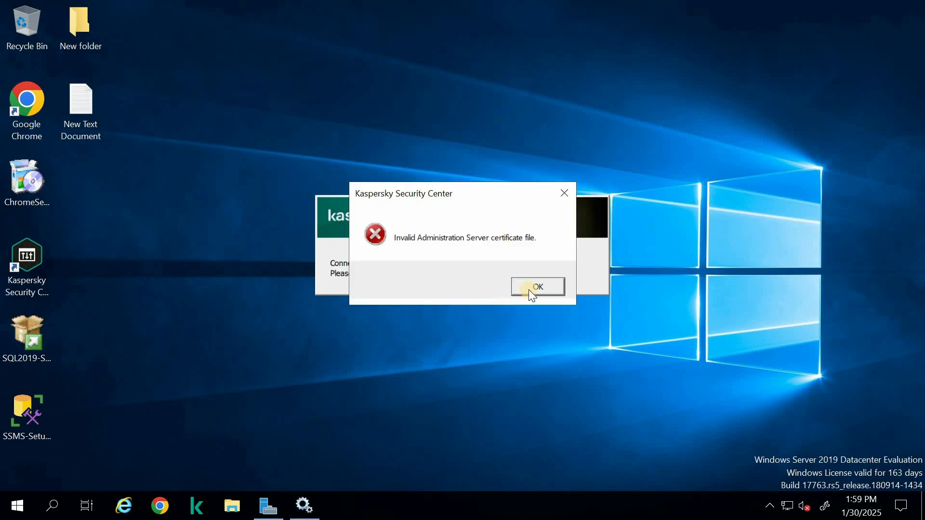
pyautogui.click(529, 290)
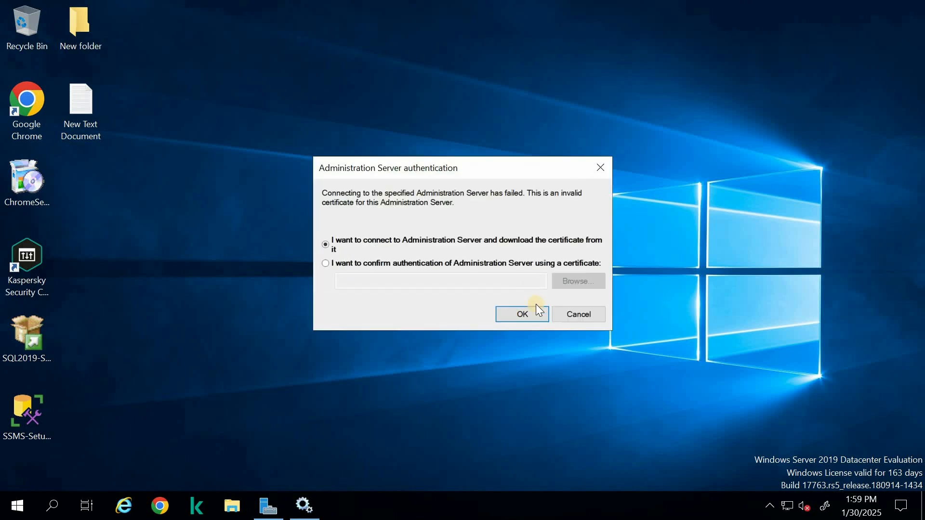
pyautogui.click(580, 318)
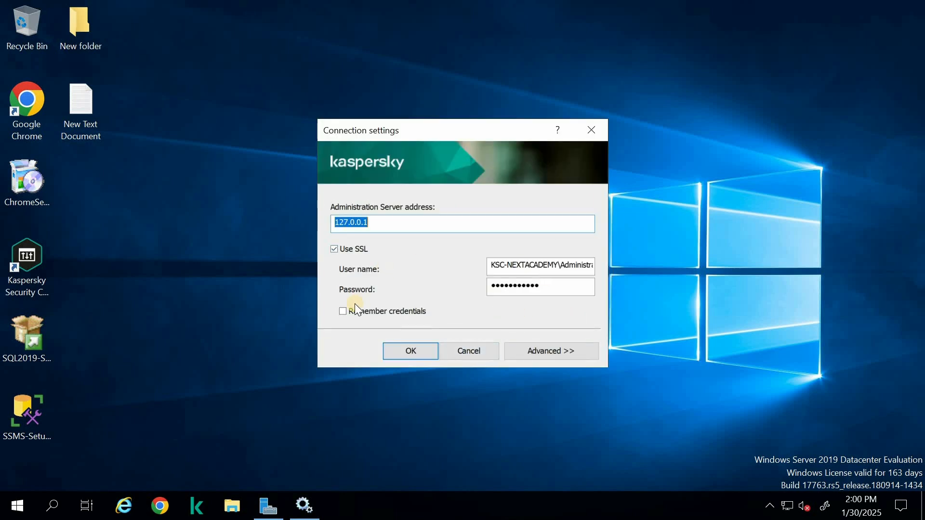
# Retry connecting to Administration Server 127.0.0.1 with Use SSL enabled, expanding the advanced connection settings first
pyautogui.click(337, 248)
pyautogui.click(335, 250)
pyautogui.click(589, 345)
pyautogui.click(410, 483)
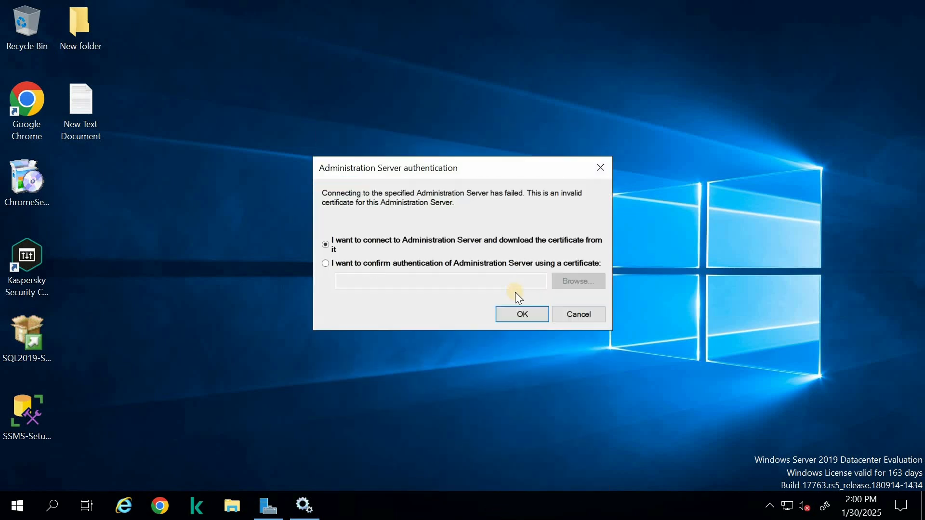
pyautogui.click(527, 290)
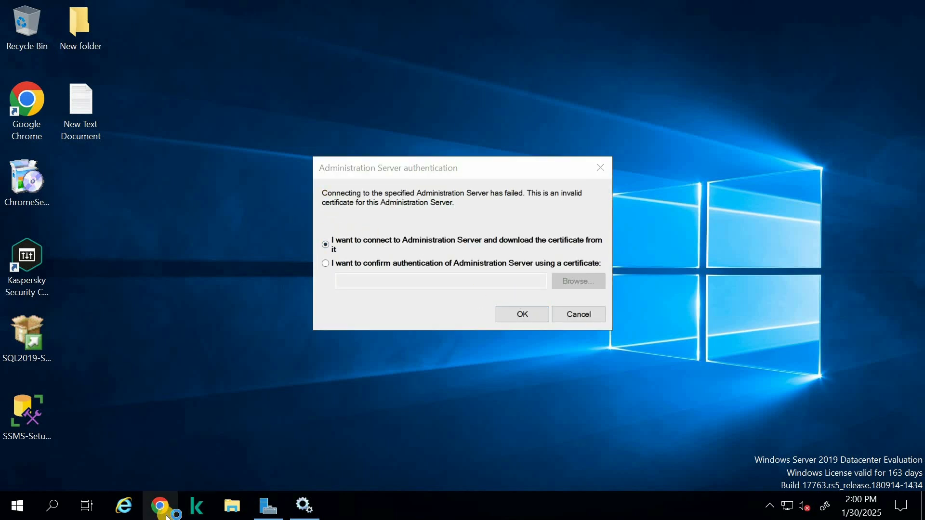
# Go back to Services and examine the status of the SQL Server, SQL Server Agent, SQL Server Browser and CEIP services
pyautogui.moveTo(305, 505)
pyautogui.click(303, 464)
pyautogui.click(395, 144)
pyautogui.scroll(4, 434, 212)
pyautogui.scroll(-7, 366, 348)
pyautogui.scroll(-4, 367, 351)
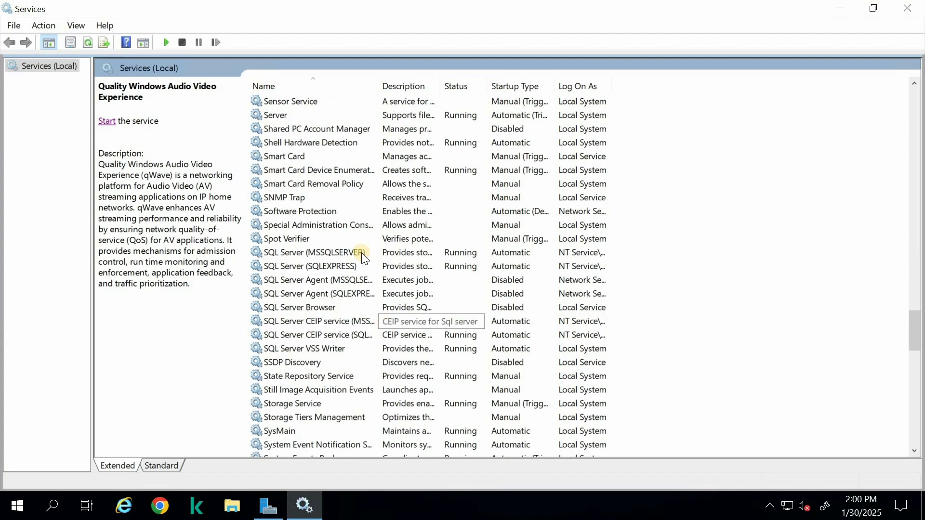
pyautogui.click(361, 252)
pyautogui.click(365, 267)
pyautogui.click(366, 280)
pyautogui.click(365, 294)
pyautogui.rightClick(364, 308)
pyautogui.click(333, 322)
pyautogui.click(321, 363)
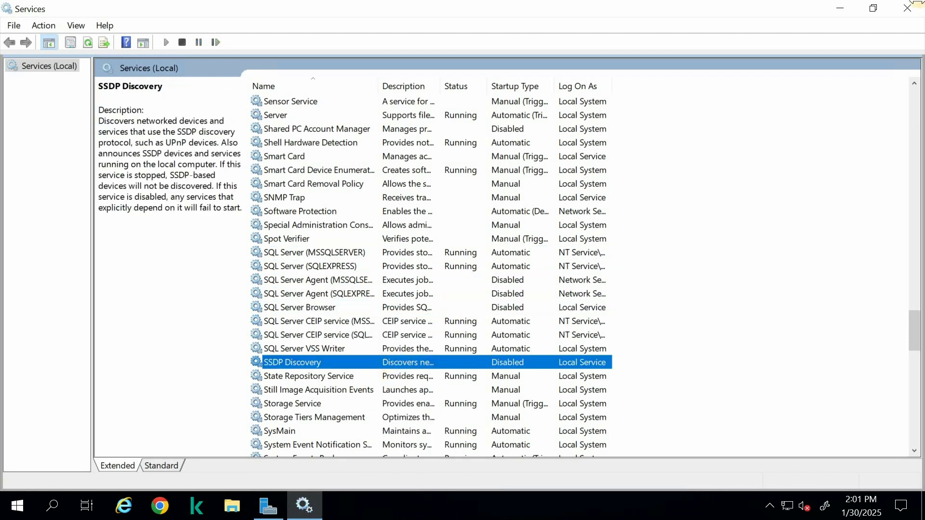
# Move the remote connection bar out of the way and minimize the Services window
pyautogui.scroll(-2, 431, 274)
pyautogui.scroll(-1, 424, 361)
pyautogui.scroll(5, 424, 361)
pyautogui.moveTo(788, 12); pyautogui.dragTo(295, 13)
pyautogui.click(521, 11)
pyautogui.click(454, 32)
pyautogui.click(842, 8)
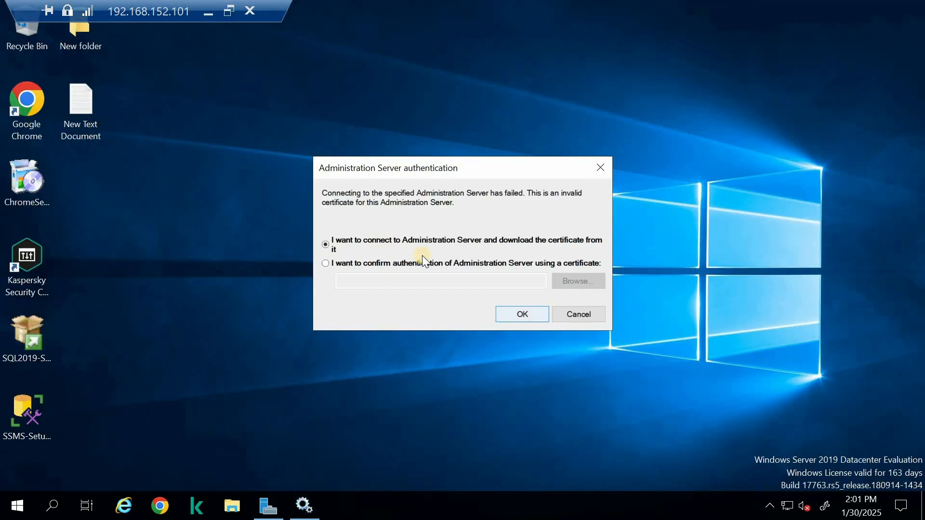
# Retry the Administration Server connection from the authentication dialog and the connection settings, using the certificate download option
pyautogui.click(519, 319)
pyautogui.click(591, 313)
pyautogui.click(420, 350)
pyautogui.click(532, 288)
pyautogui.click(541, 318)
pyautogui.click(537, 288)
# Launch Chrome and Control Panel, and load the web console address 127.0.0.1:8080 in the browser
pyautogui.click(160, 506)
pyautogui.press('super+r')
pyautogui.press('Return')
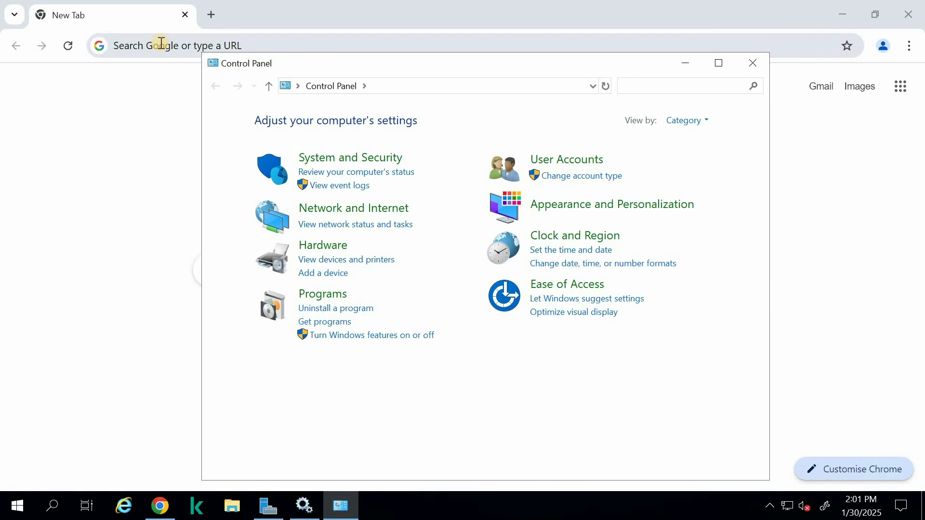
pyautogui.click(161, 43)
pyautogui.write('q')
pyautogui.press('BackSpace')
pyautogui.write('127.0.0.1:8080')
pyautogui.press('Return')
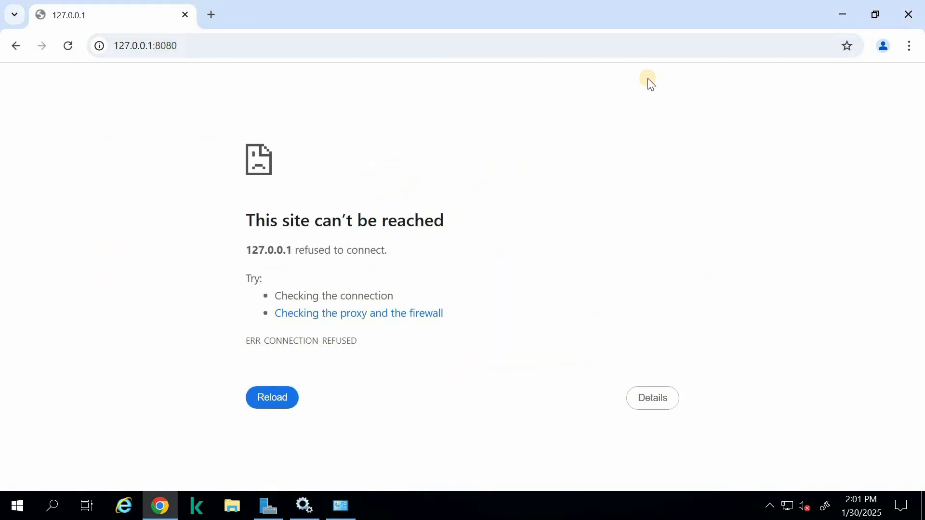
# Minimize Chrome, open the list of installed programs in Control Panel, and maximize its window
pyautogui.click(407, 315)
pyautogui.click(843, 14)
pyautogui.click(328, 310)
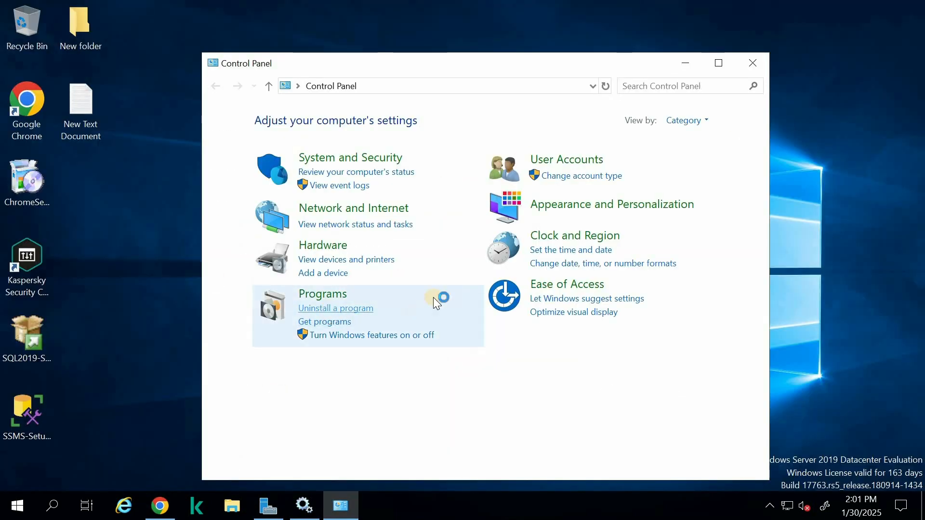
pyautogui.click(719, 63)
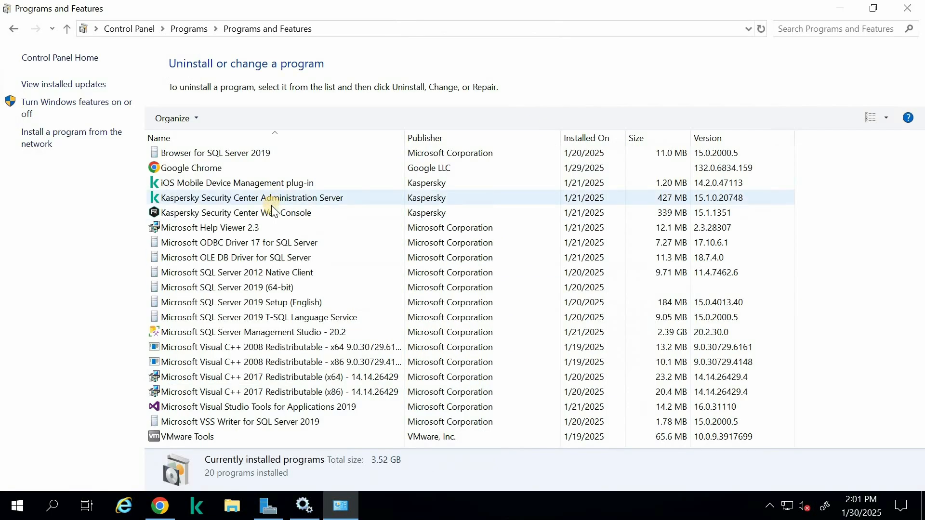
# Launch the setup of the installed Kaspersky Security Center Web Console in English and start its reconfiguration wizard
pyautogui.click(271, 199)
pyautogui.click(271, 217)
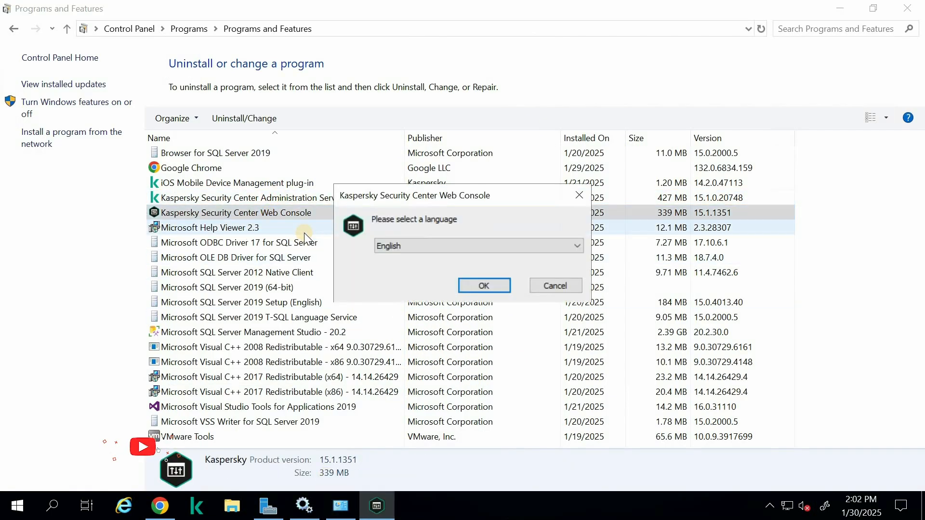
pyautogui.click(501, 285)
pyautogui.click(554, 366)
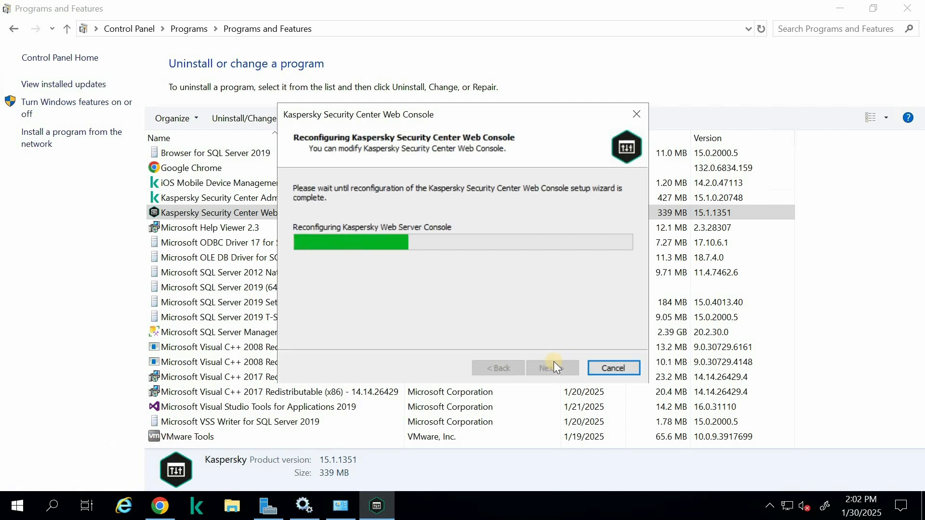
pyautogui.moveTo(389, 1)
pyautogui.click(229, 11)
pyautogui.doubleClick(757, 36)
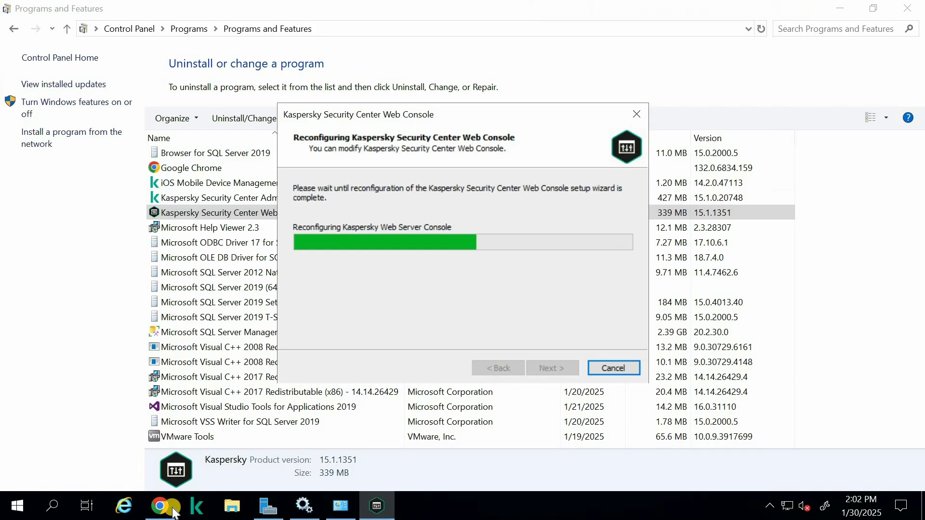
# Reload 127.0.0.1:8080 in Chrome to test the web console, then minimize the browser
pyautogui.moveTo(174, 514)
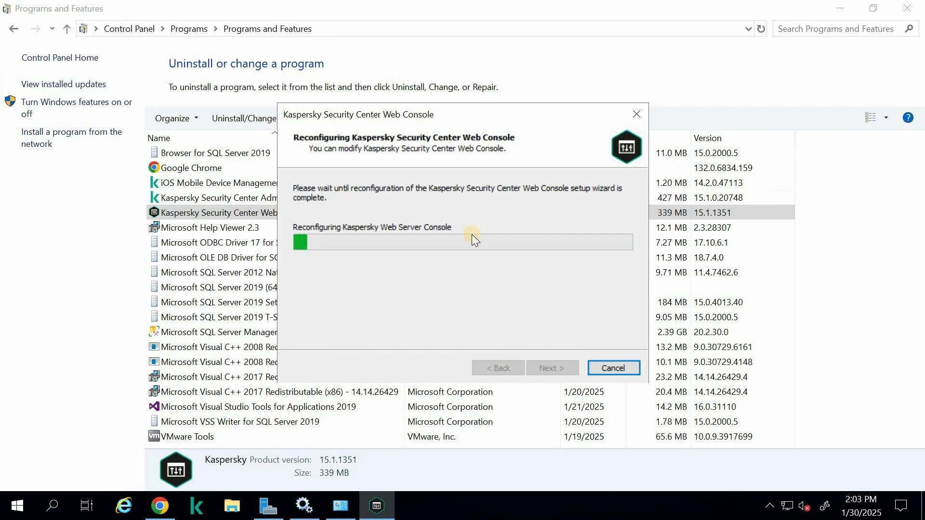
pyautogui.click(159, 506)
pyautogui.click(325, 48)
pyautogui.press('Return')
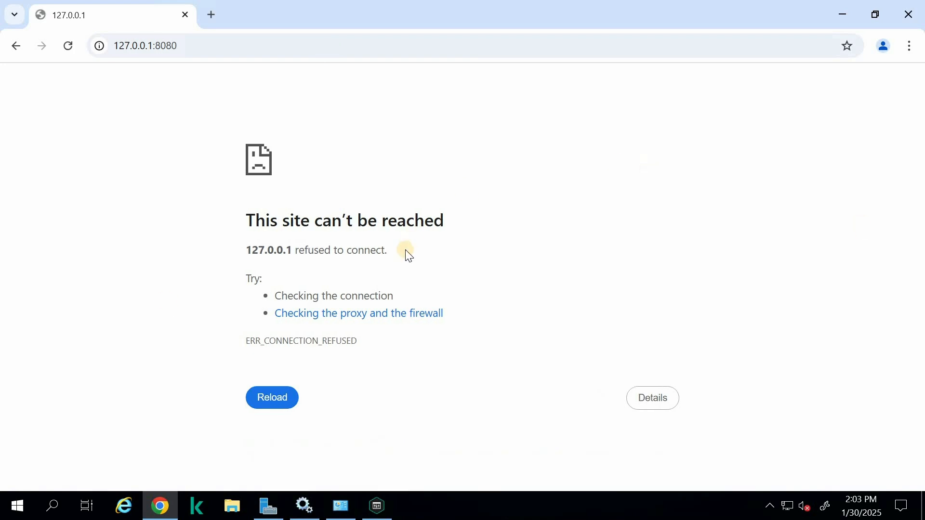
pyautogui.click(836, 7)
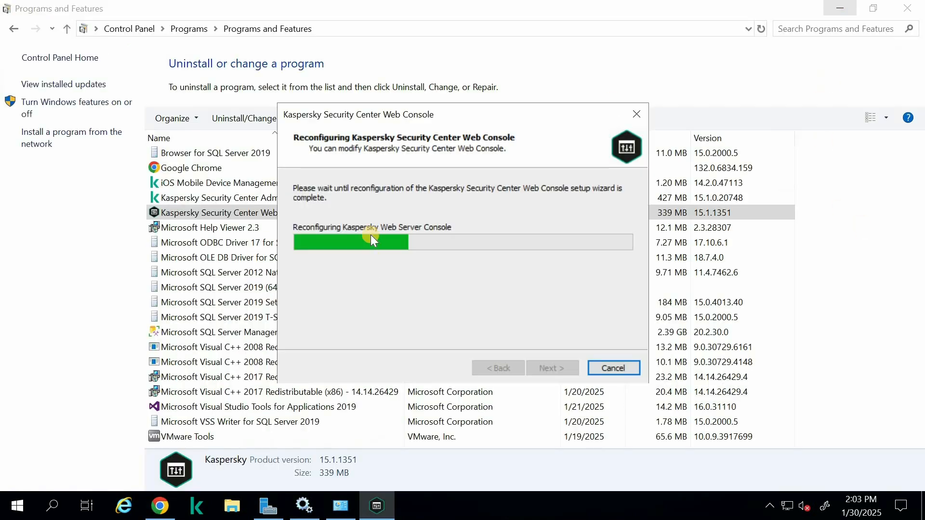
# Search Windows for "event", open Event Viewer, and expand Applications and Services Logs
pyautogui.click(18, 506)
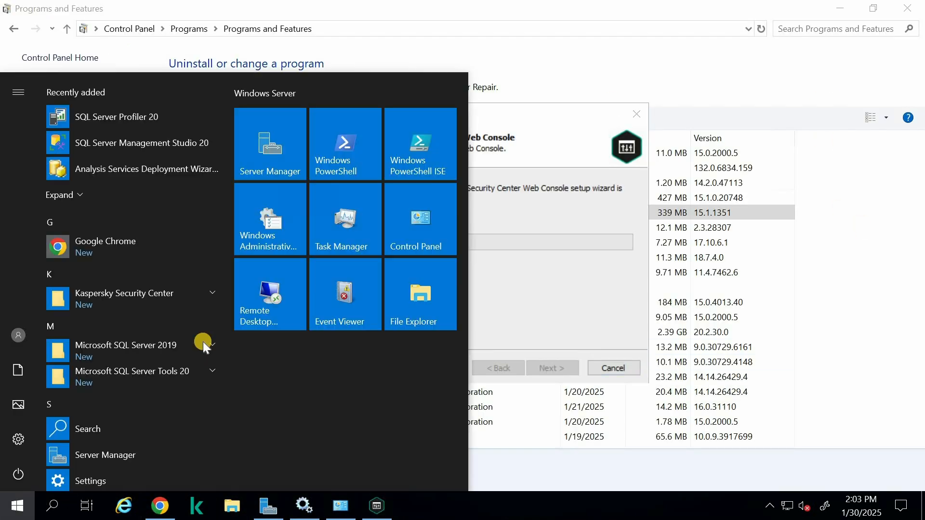
pyautogui.write('event')
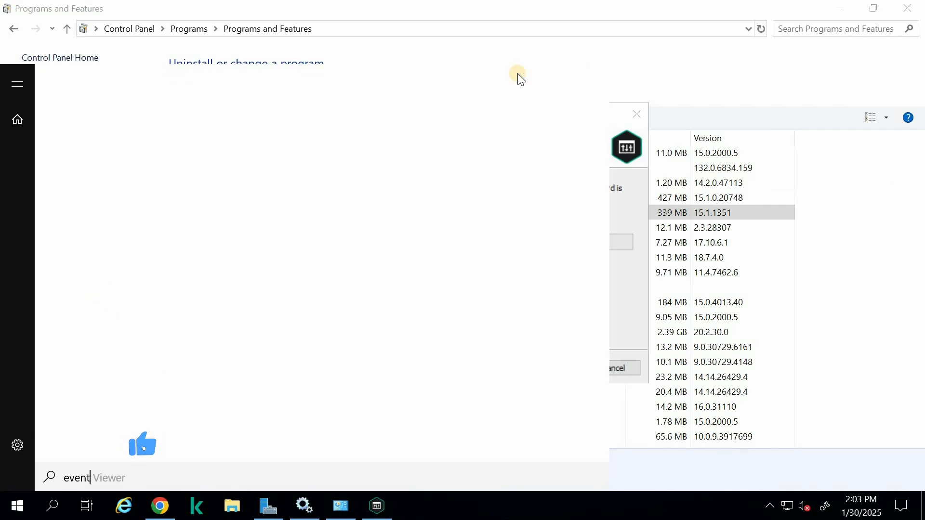
pyautogui.click(103, 152)
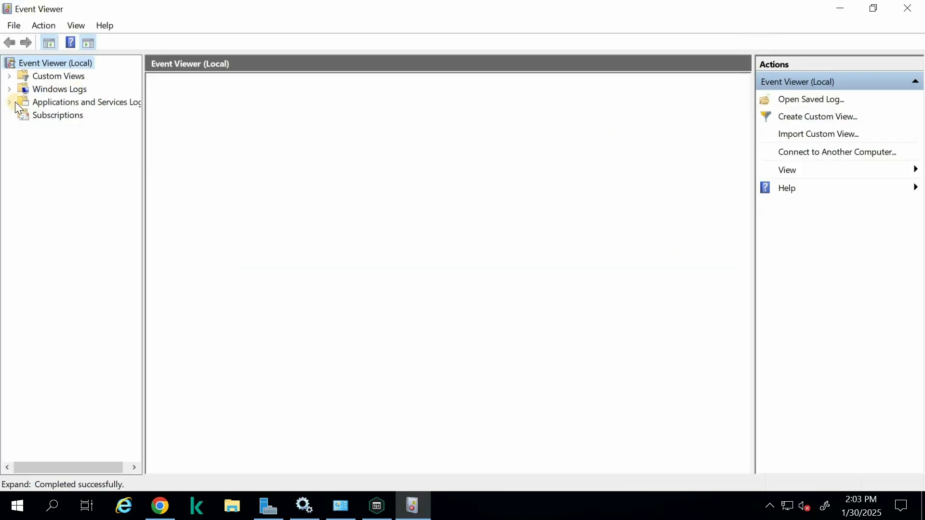
pyautogui.click(7, 100)
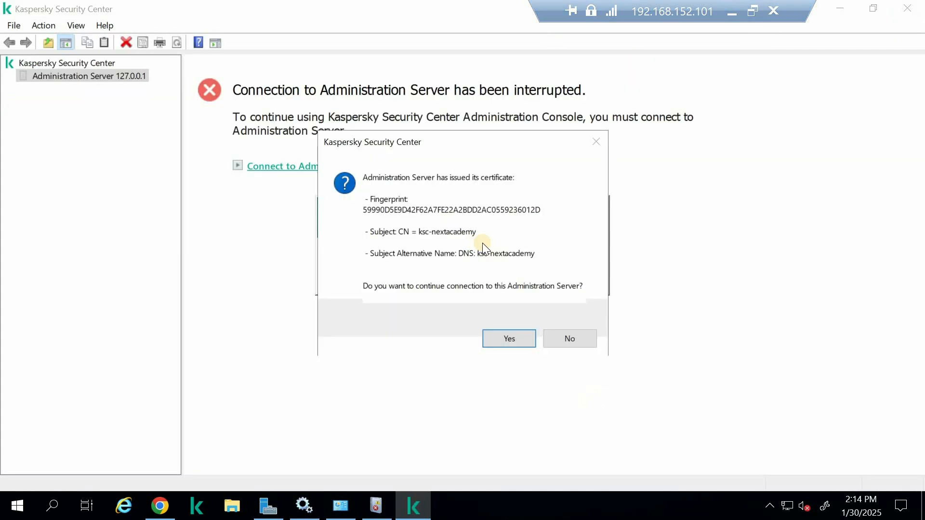
# Switch to Event Viewer and read the 1:43 PM information and warning entries in the Kaspersky Event Log
pyautogui.click(379, 506)
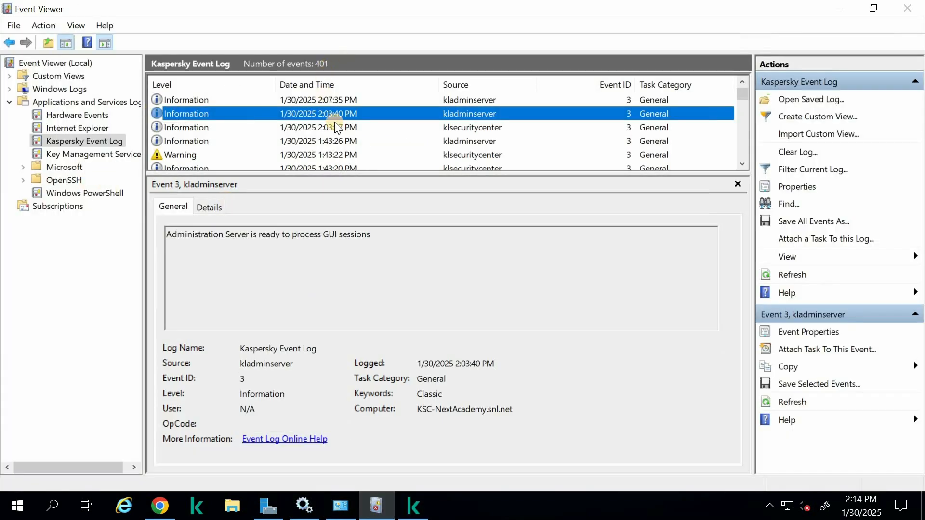
pyautogui.click(316, 140)
pyautogui.click(343, 155)
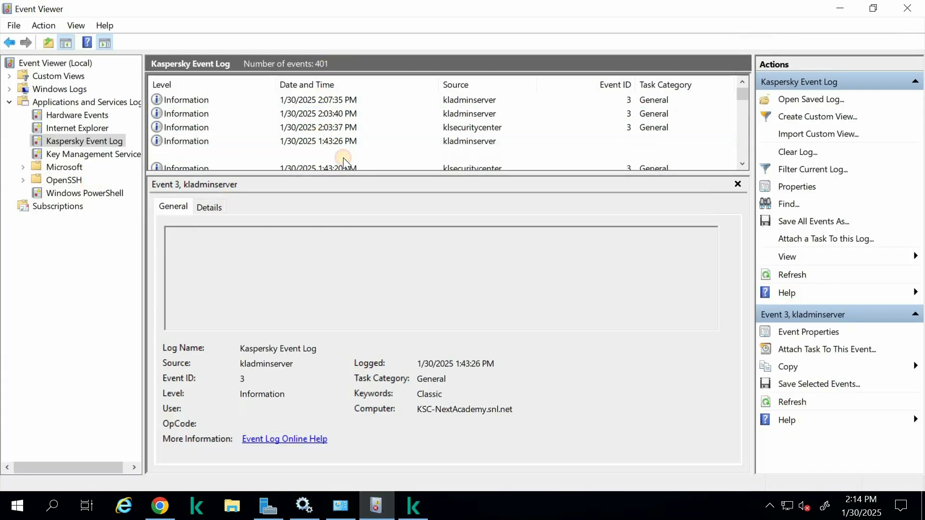
pyautogui.scroll(-10, 288, 145)
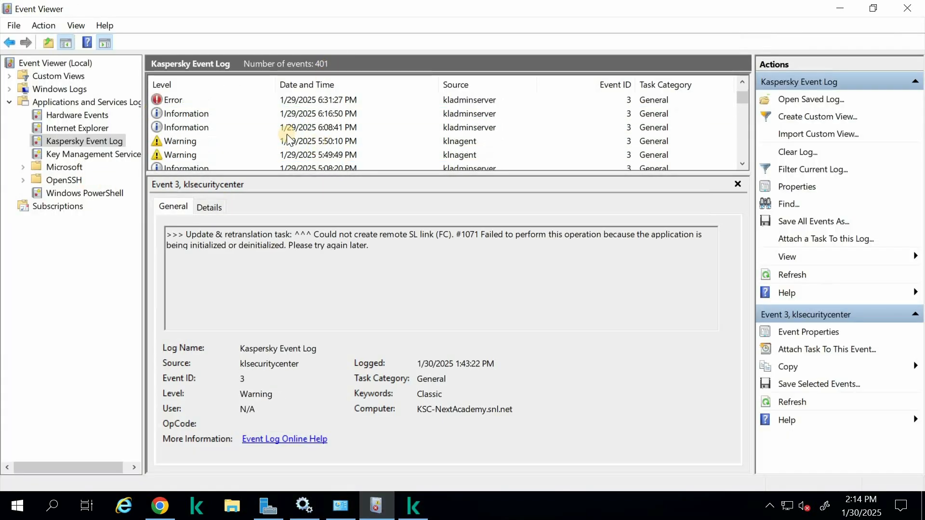
# Read the kladminserver error logged 1/29/2025 6:31:27 PM, highlight its description, and return to the newest events
pyautogui.click(239, 101)
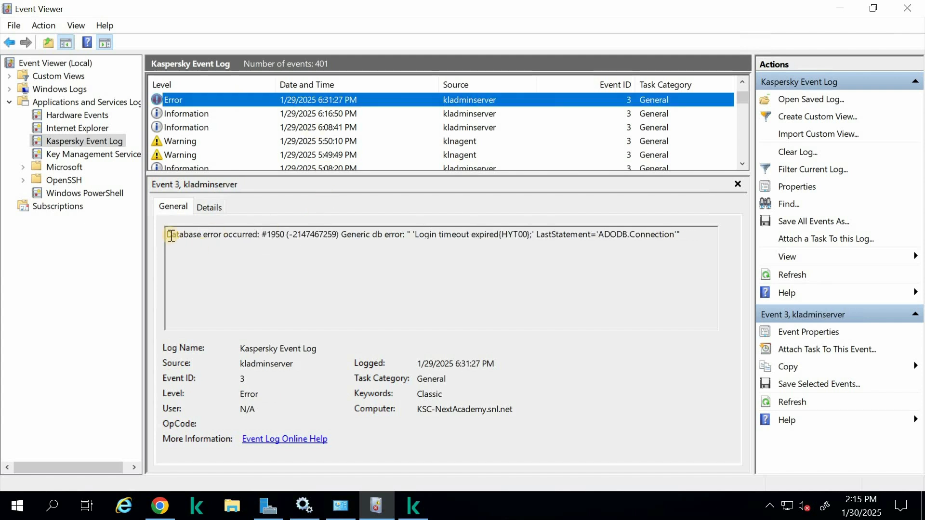
pyautogui.moveTo(167, 235); pyautogui.dragTo(674, 236)
pyautogui.scroll(2, 339, 125)
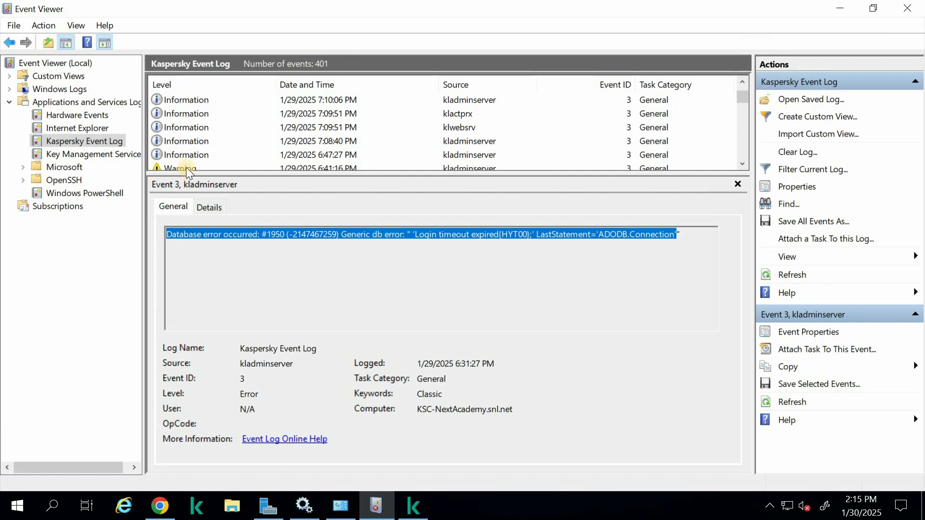
pyautogui.scroll(5, 302, 113)
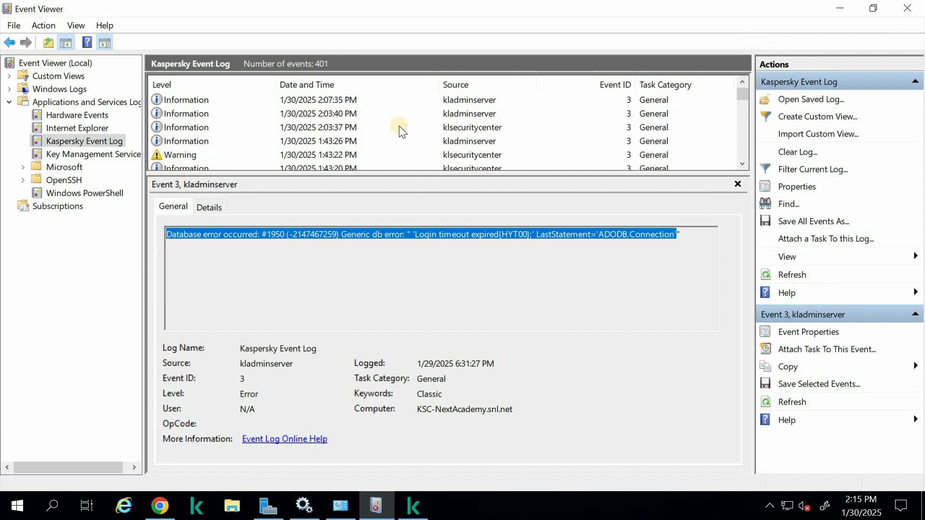
# Read the klsecuritycenter warning logged 1/30/2025 1:43:22 PM and go up through the newer events to the latest one
pyautogui.click(293, 157)
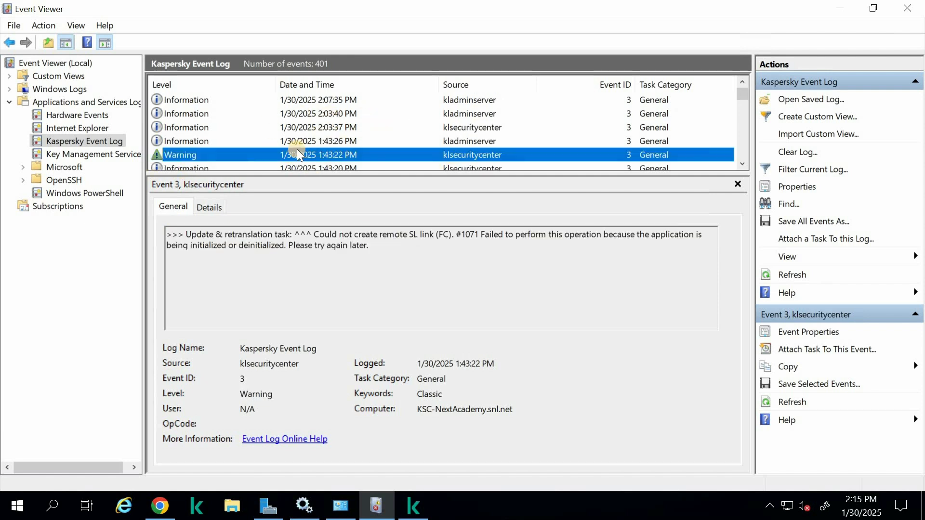
pyautogui.press('Up')
pyautogui.press('Up')
pyautogui.press('Up')
pyautogui.press('Up')
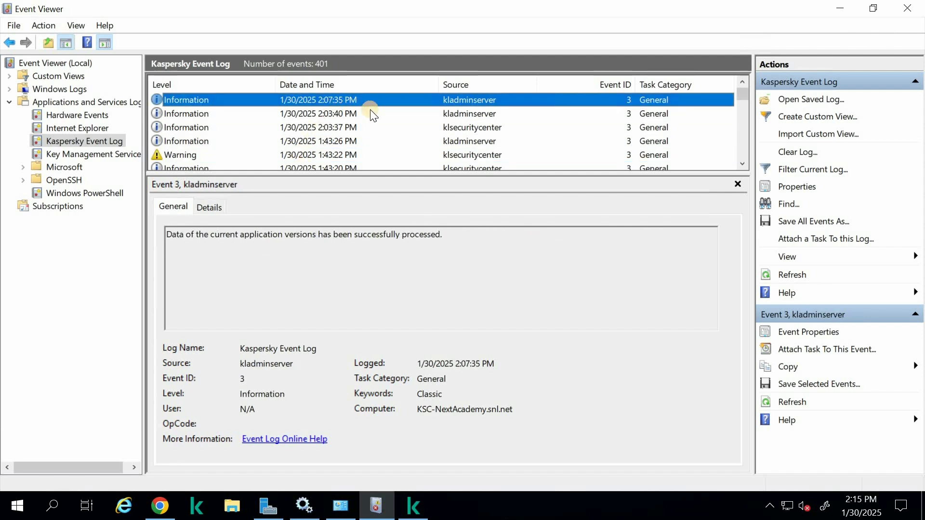
# Read the kladminserver event logged 1/30/2025 2:03:40 PM, and accept the Administration Server certificate back in Kaspersky Security Center
pyautogui.click(444, 114)
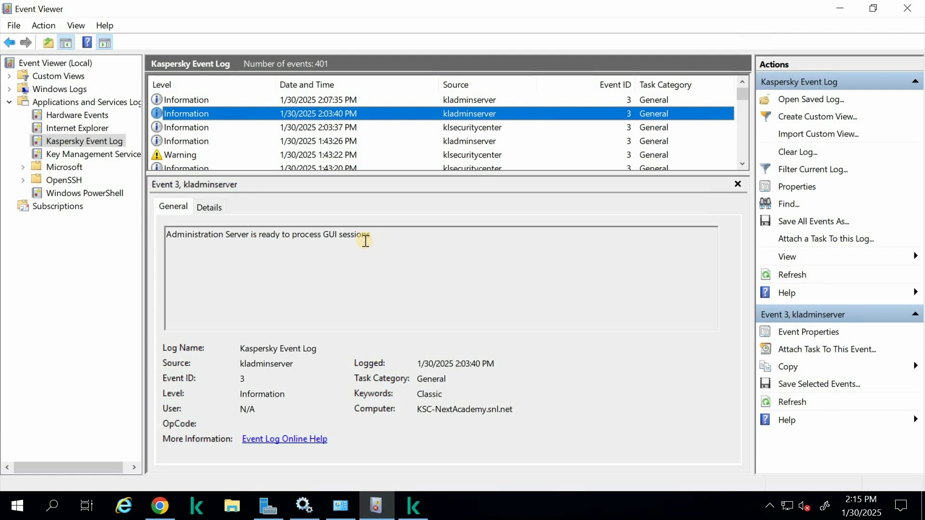
pyautogui.click(840, 8)
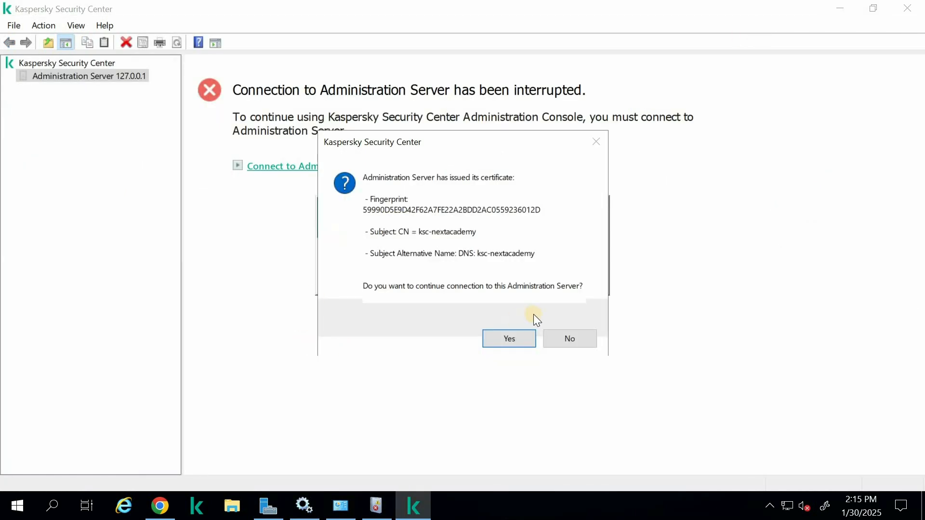
pyautogui.click(495, 344)
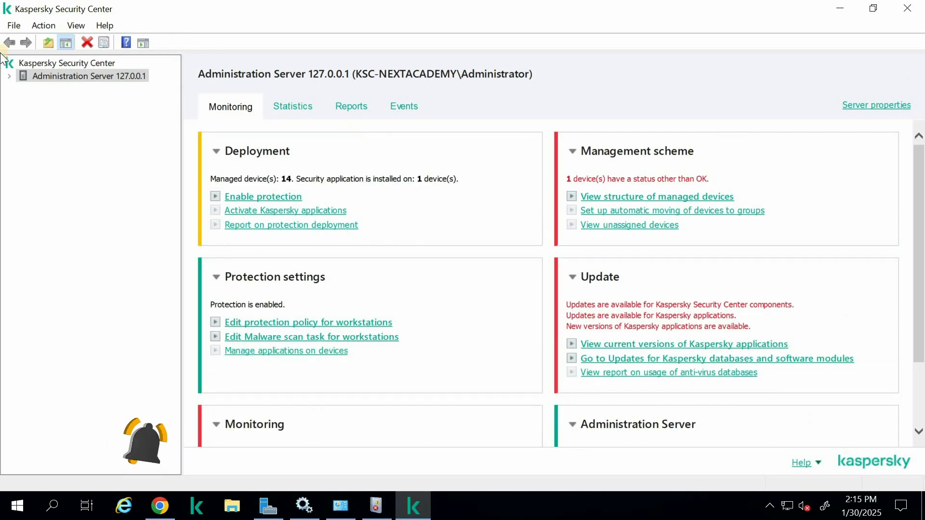
# Expand the Administration Server 127.0.0.1 node, and view its available commands without choosing one
pyautogui.click(8, 76)
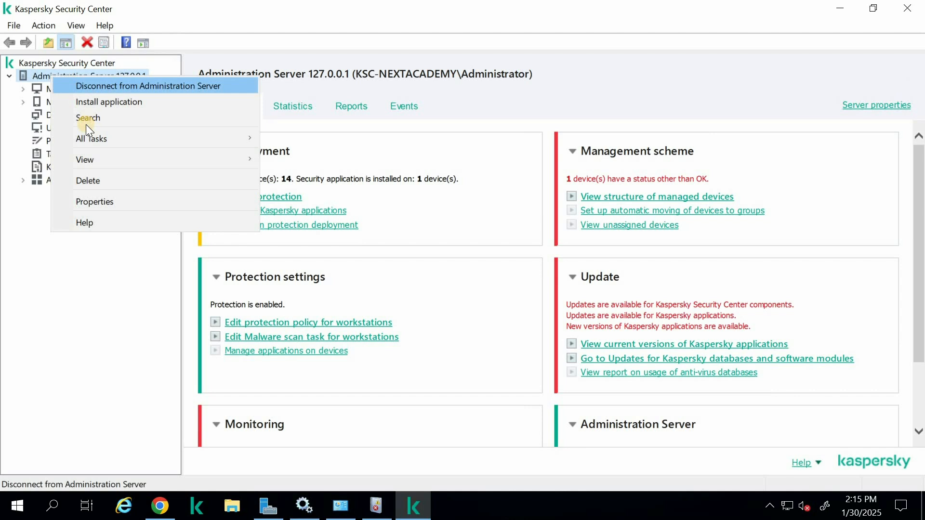
pyautogui.click(98, 288)
pyautogui.click(640, 17)
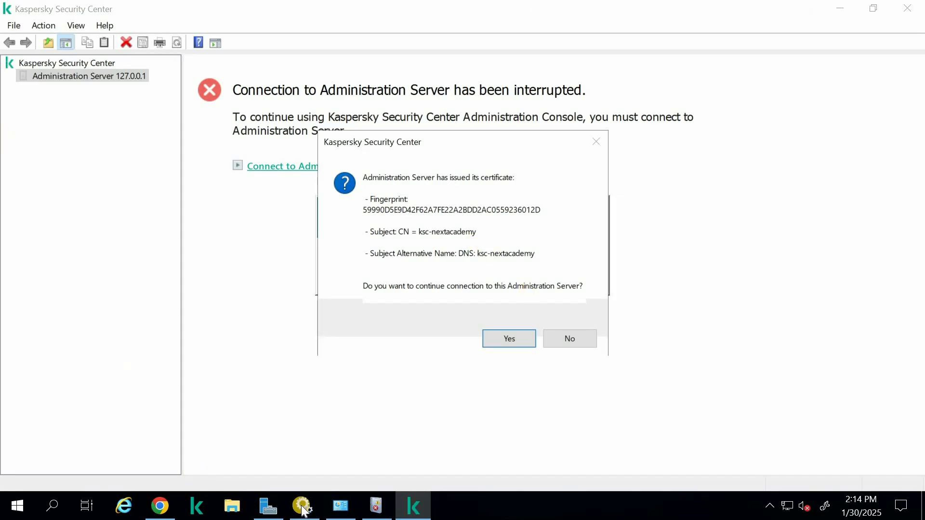
# Switch to Event Viewer and read the 1:43:26 PM information and 1:43:22 PM warning entries in the Kaspersky Event Log
pyautogui.click(377, 506)
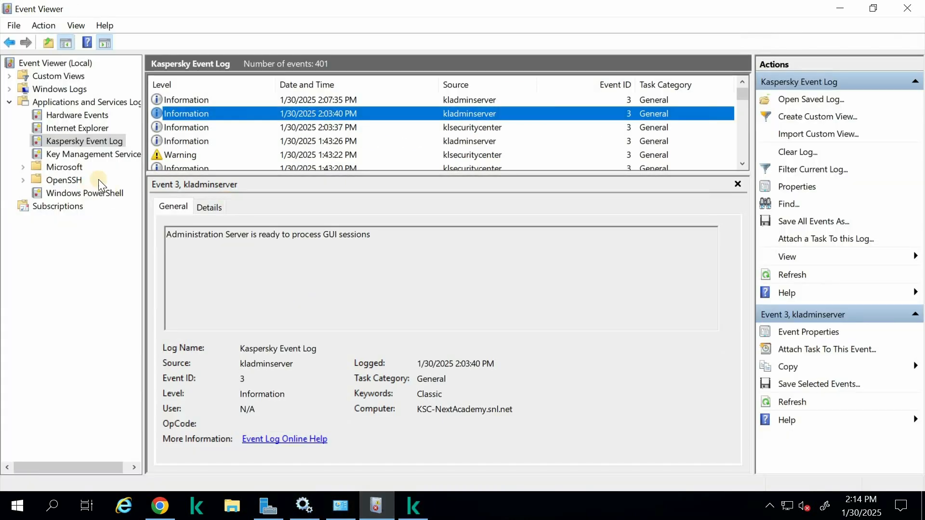
pyautogui.click(315, 139)
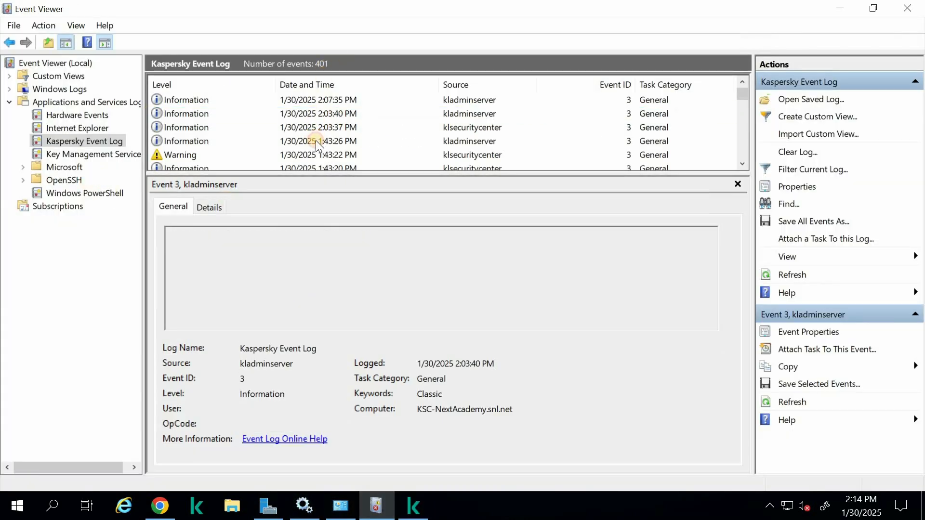
pyautogui.click(319, 153)
pyautogui.scroll(-10, 289, 147)
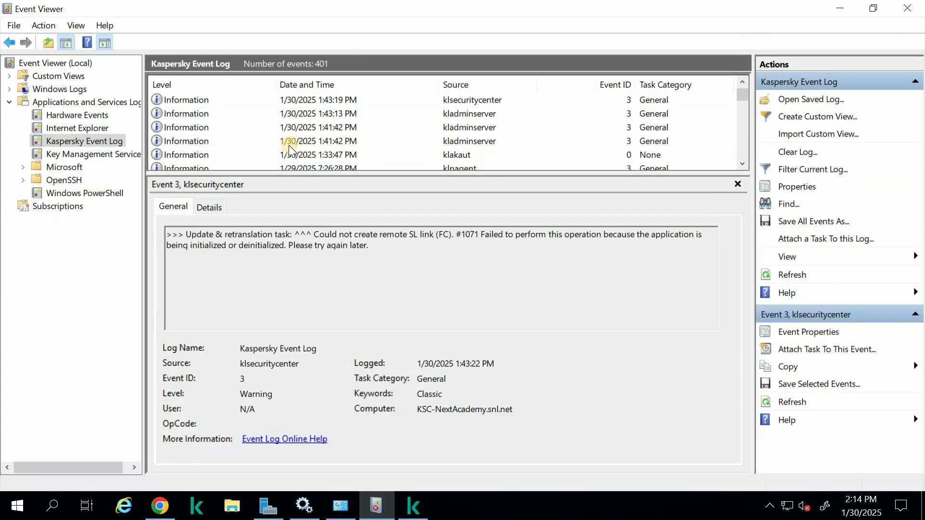
# Read the kladminserver error logged 1/29/2025 6:31:27 PM, highlight its description, and return to the newest events
pyautogui.scroll(-5, 288, 146)
pyautogui.click(238, 99)
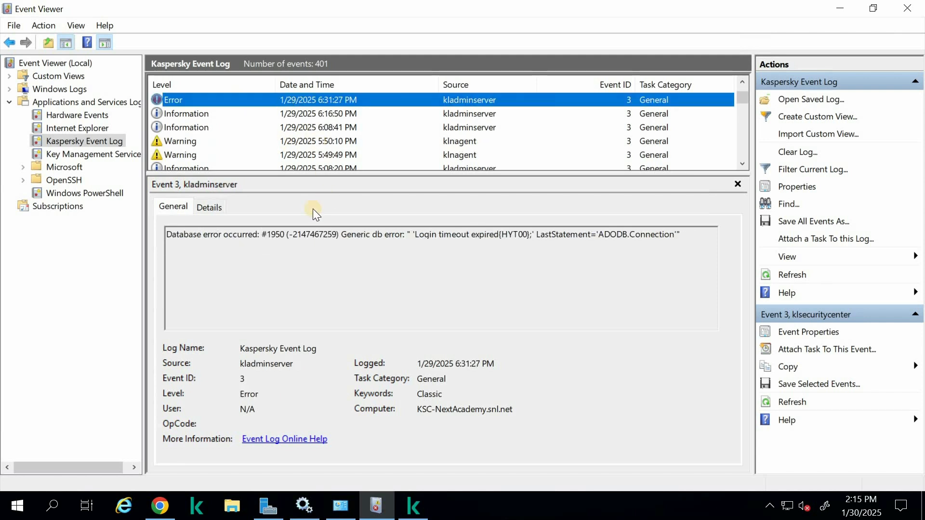
pyautogui.moveTo(175, 240); pyautogui.dragTo(667, 244)
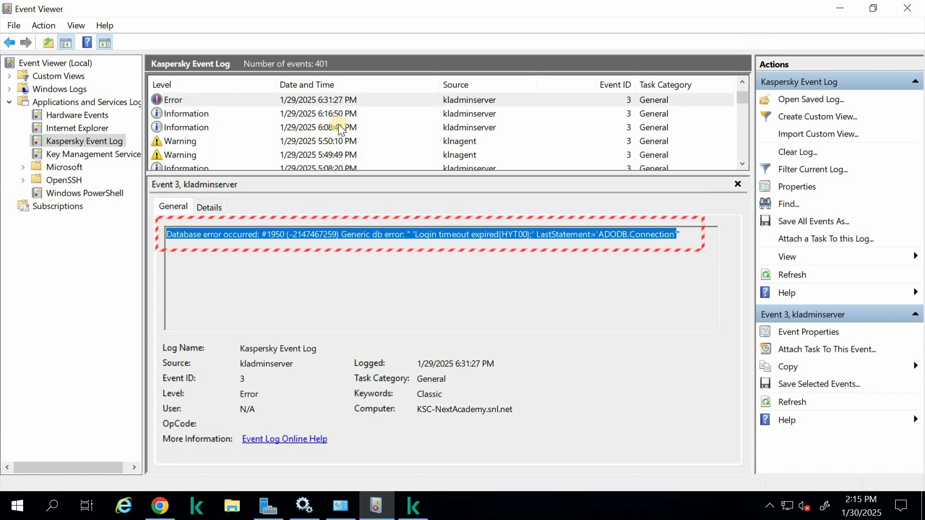
pyautogui.scroll(1, 339, 126)
pyautogui.scroll(1, 211, 118)
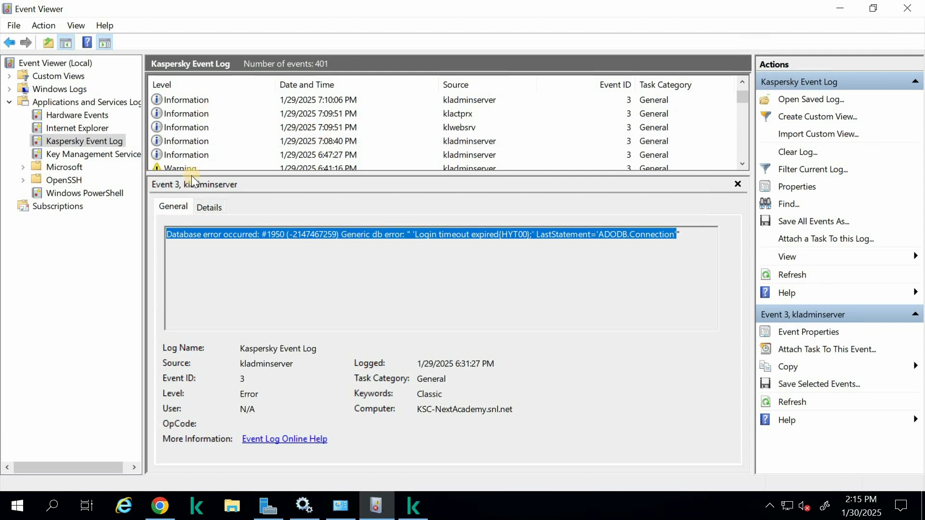
pyautogui.scroll(2, 302, 114)
pyautogui.scroll(2, 302, 114)
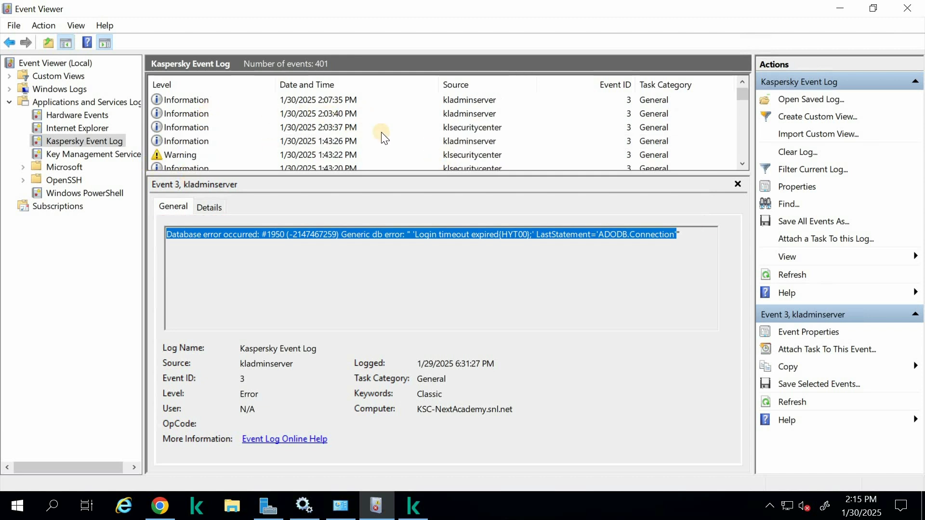
# Read the klsecuritycenter warning logged 1/30/2025 1:43:22 PM and go up through the newer events to the latest one
pyautogui.click(297, 153)
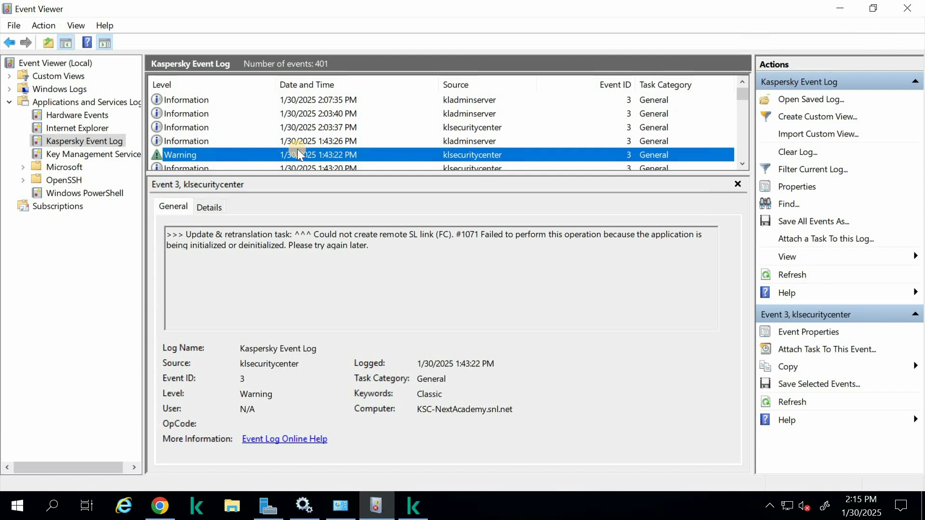
pyautogui.press('Up')
pyautogui.press('Up')
pyautogui.press('Up')
pyautogui.press('Up')
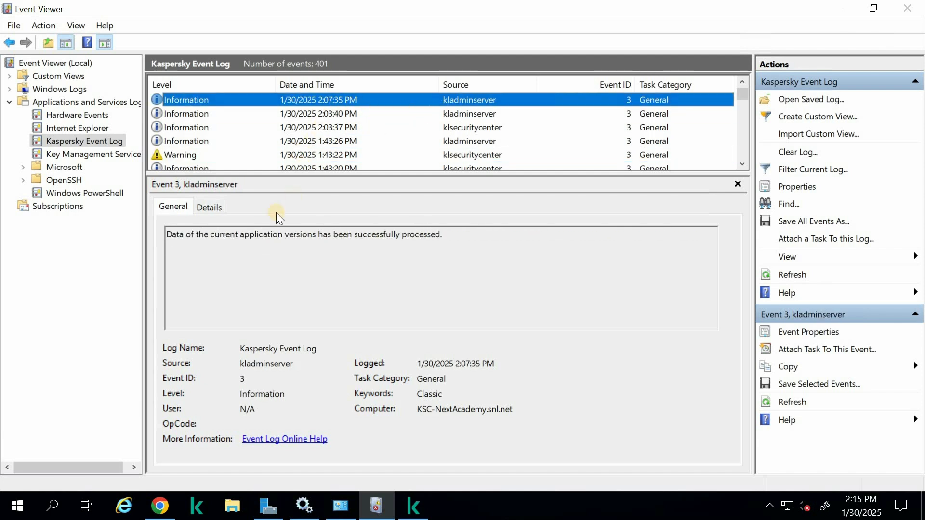
# Check the 2:03:40 PM kladminserver event, and switch to Kaspersky Security Center to continue the connection by accepting the server's certificate
pyautogui.click(444, 115)
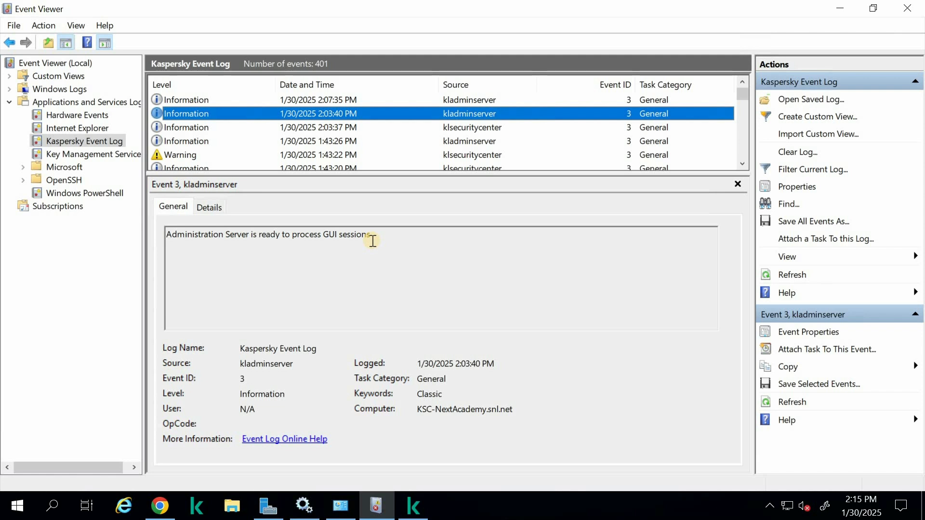
pyautogui.click(840, 8)
pyautogui.click(496, 345)
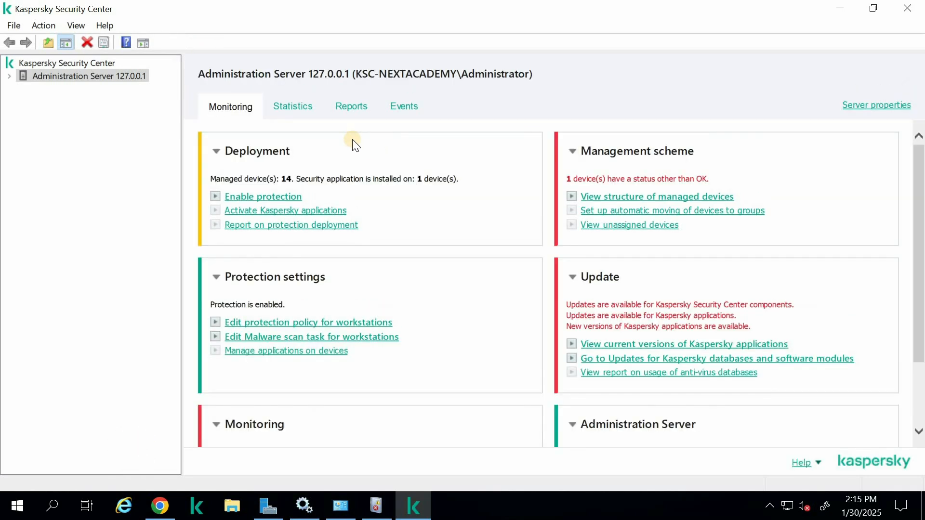
# Expand Administration Server 127.0.0.1 in the console tree and review the commands available for it, choosing none
pyautogui.click(8, 76)
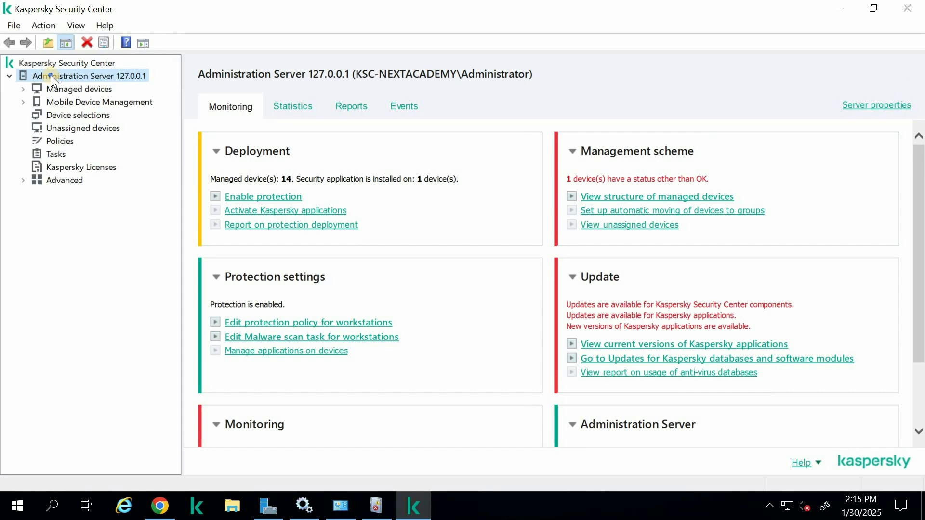
pyautogui.rightClick(50, 76)
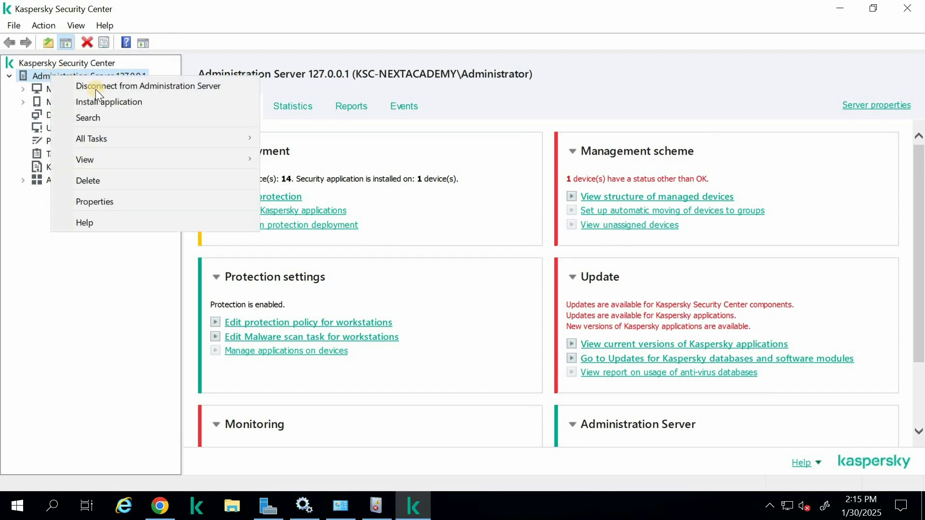
pyautogui.click(99, 291)
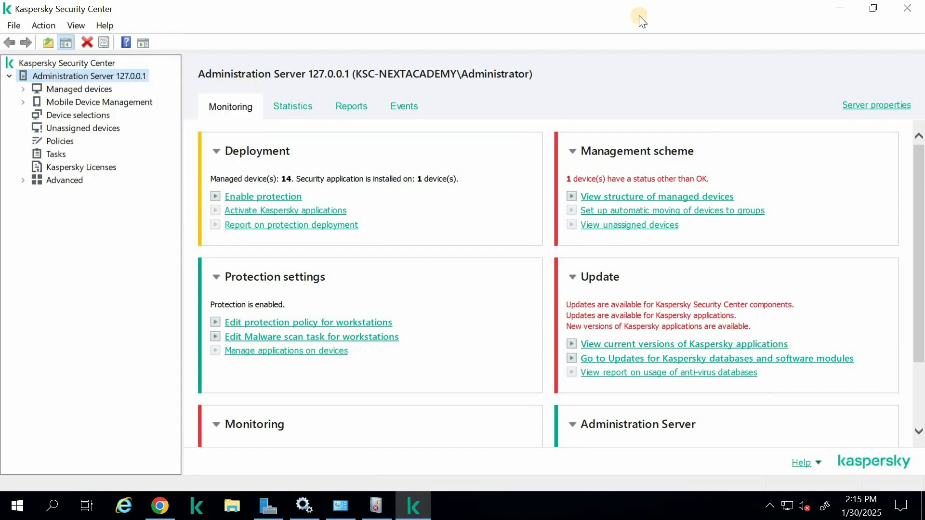